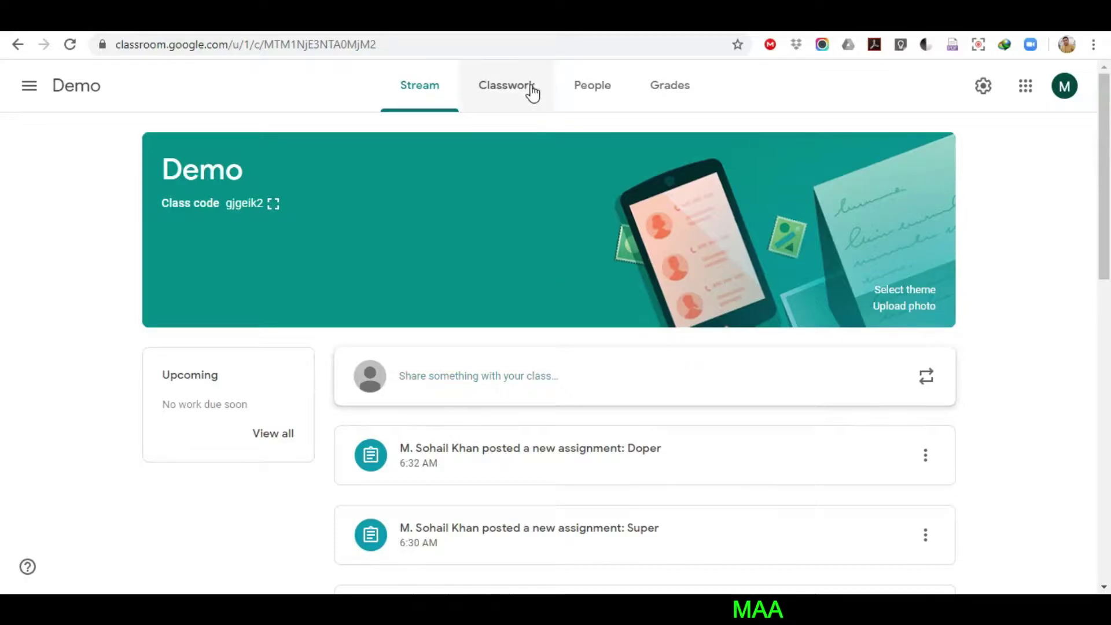
Create a new quiz assignment titled 'Angles' from the class's Classwork page
left_click(521, 95)
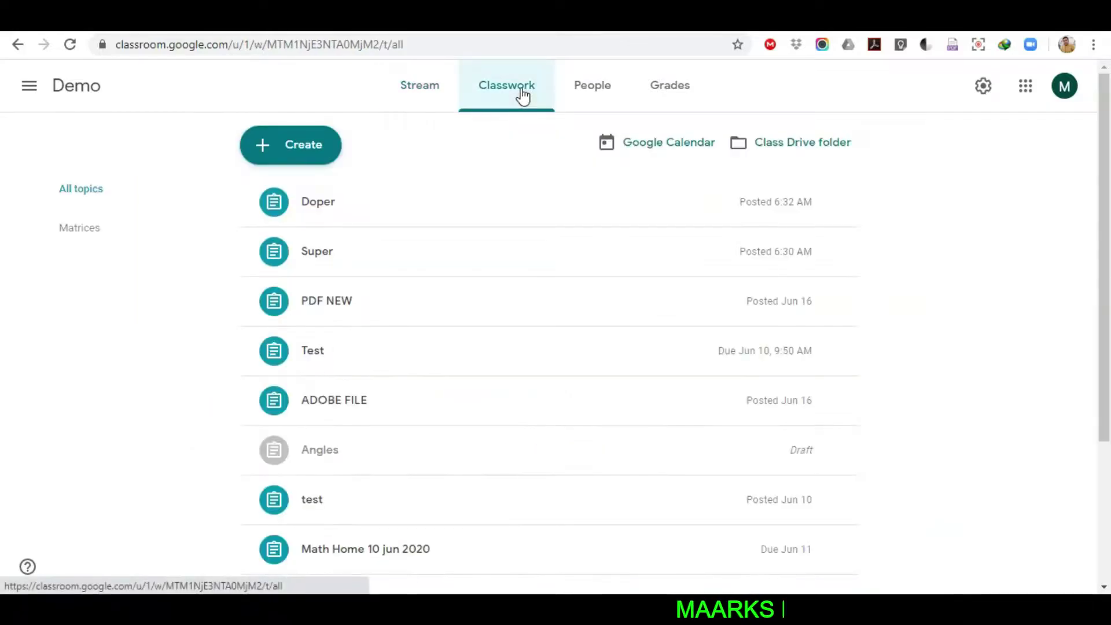
left_click(299, 152)
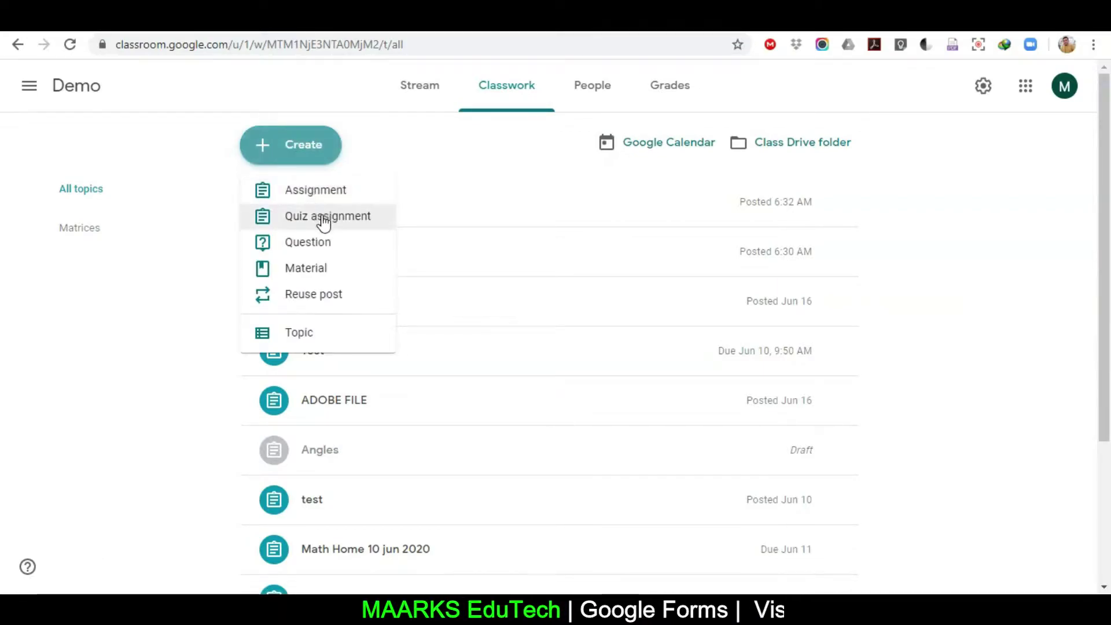
left_click(324, 220)
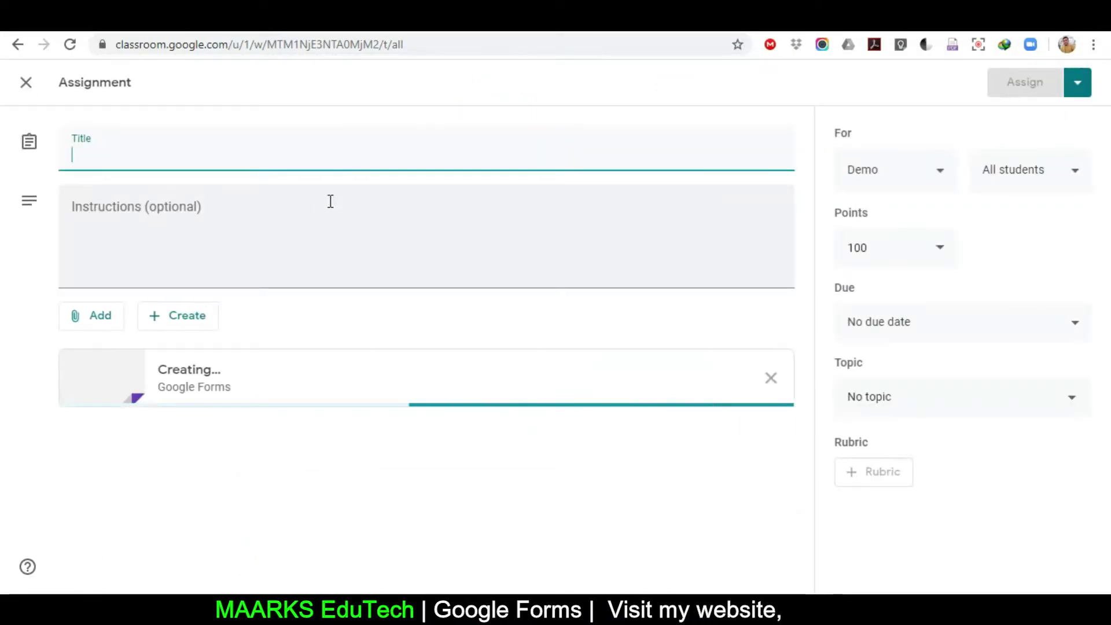
type("Angles")
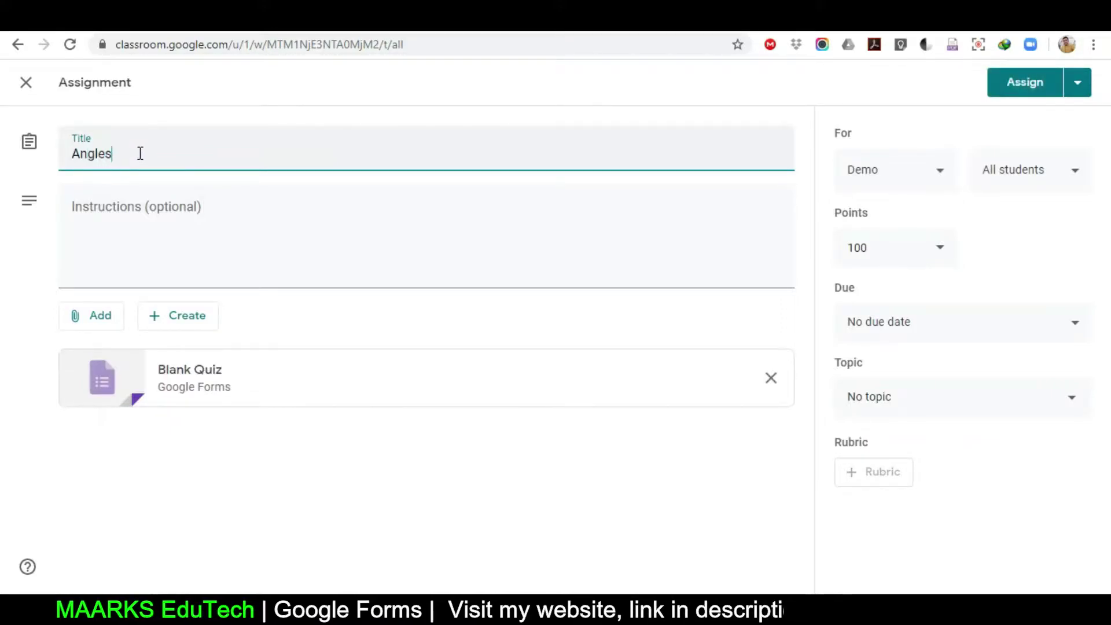
Open the assignment's attached Blank Quiz in the Google Forms editor
left_click(102, 317)
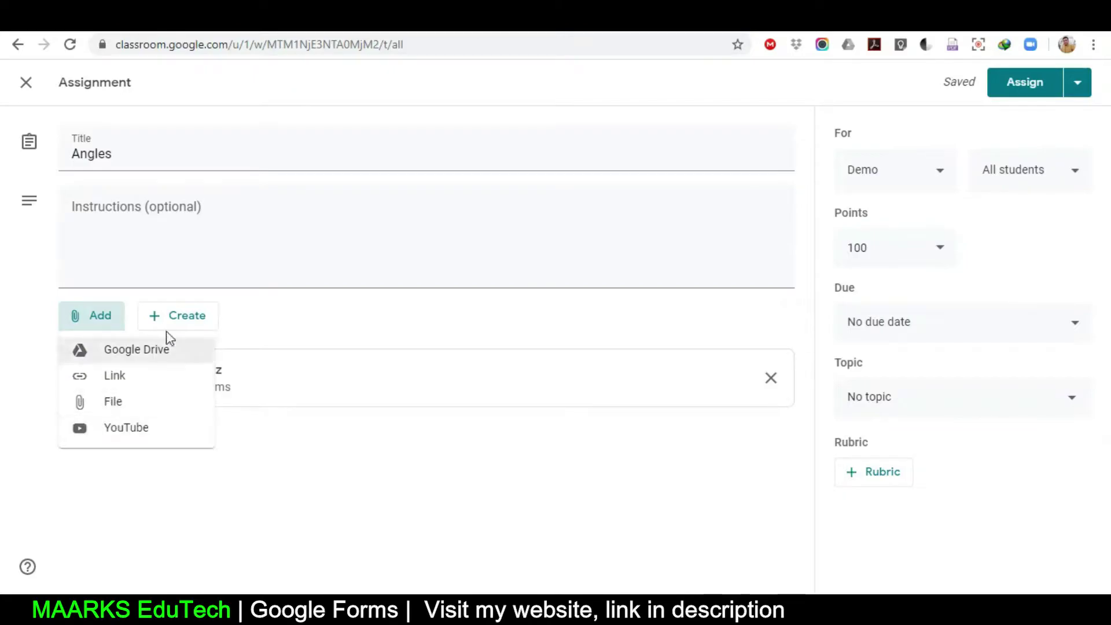
left_click(190, 329)
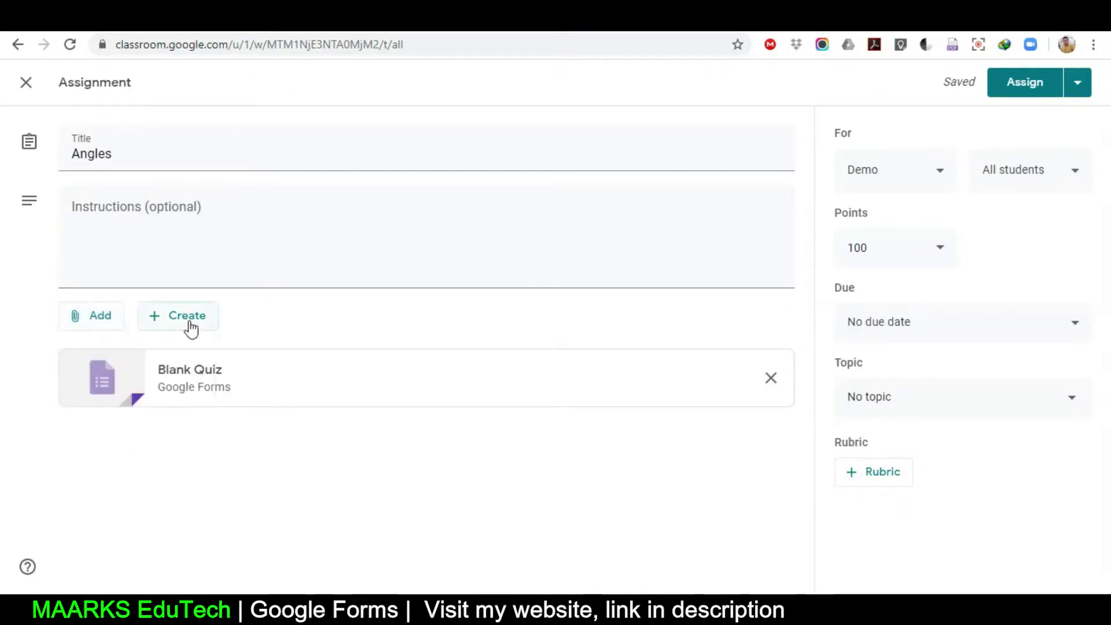
left_click(191, 328)
left_click(305, 471)
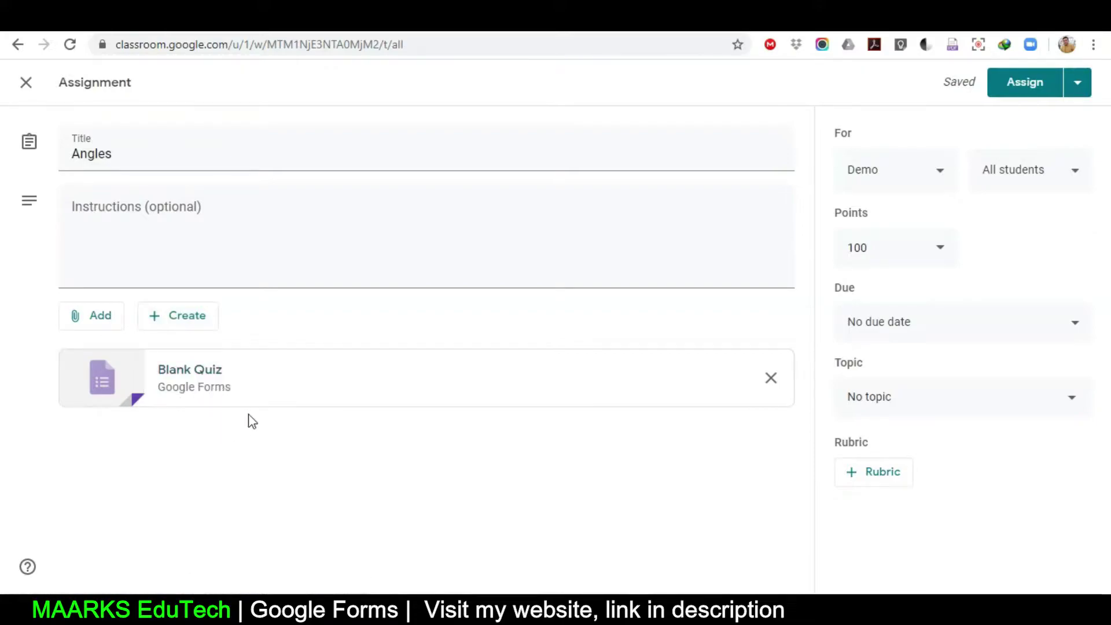
left_click(215, 388)
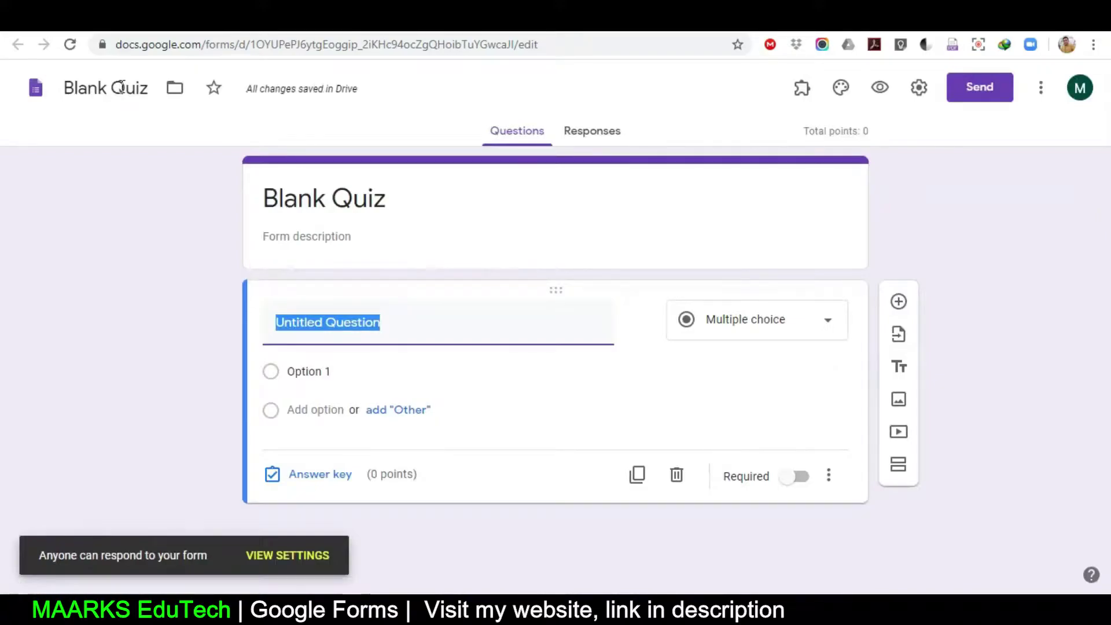
Rename the quiz file to 'Angles' and change the form title to 'Types of Angles'
left_click(121, 86)
left_click_drag(149, 88, 63, 91)
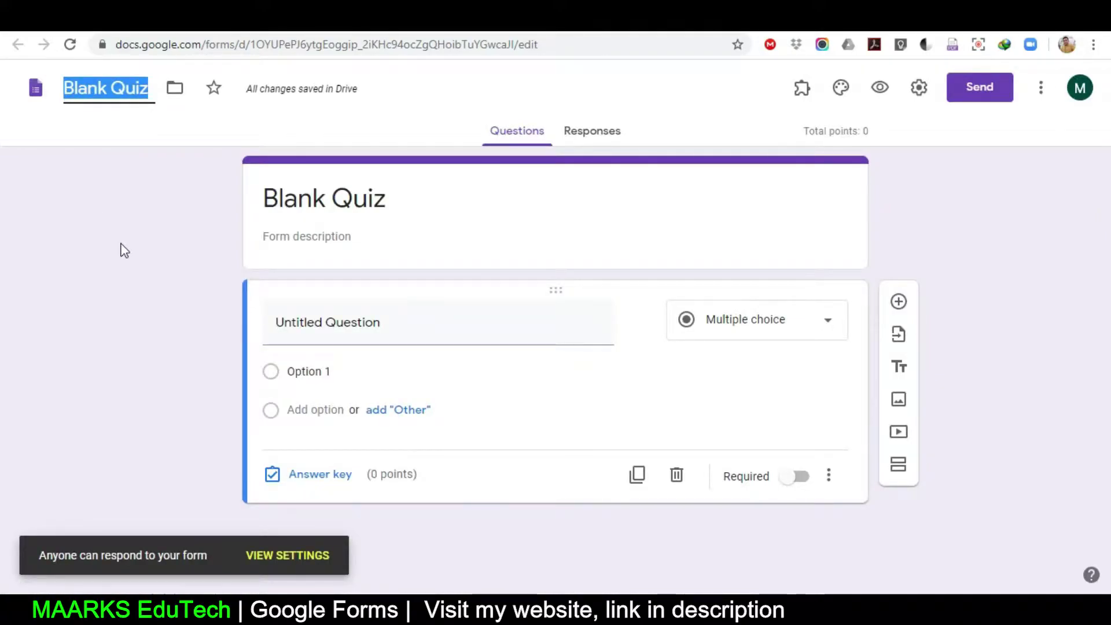
type("Angles")
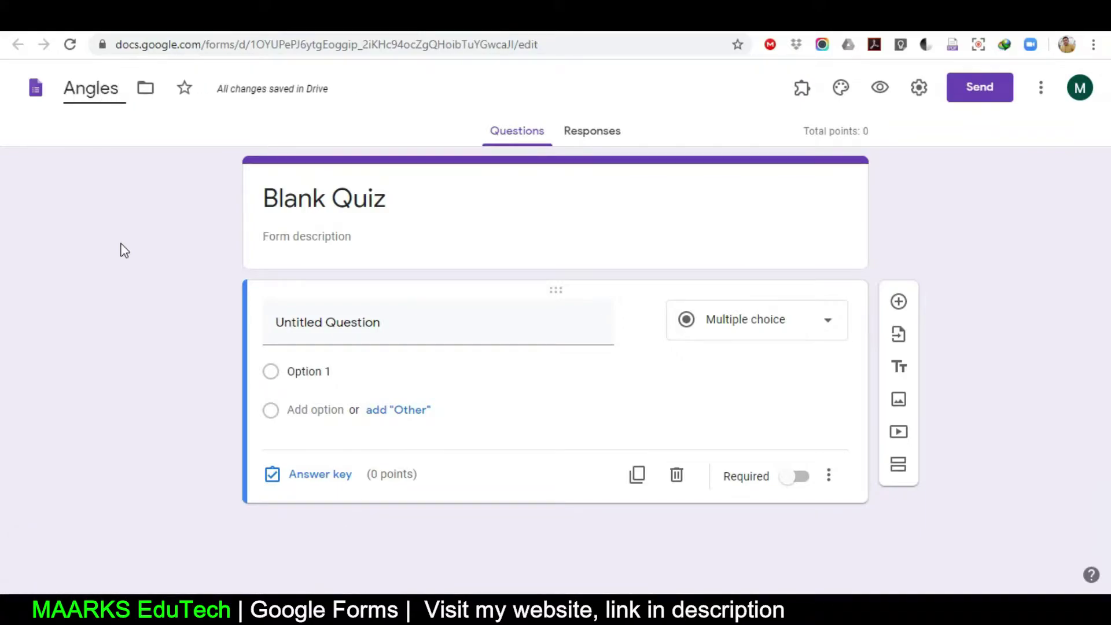
triple_click(347, 202)
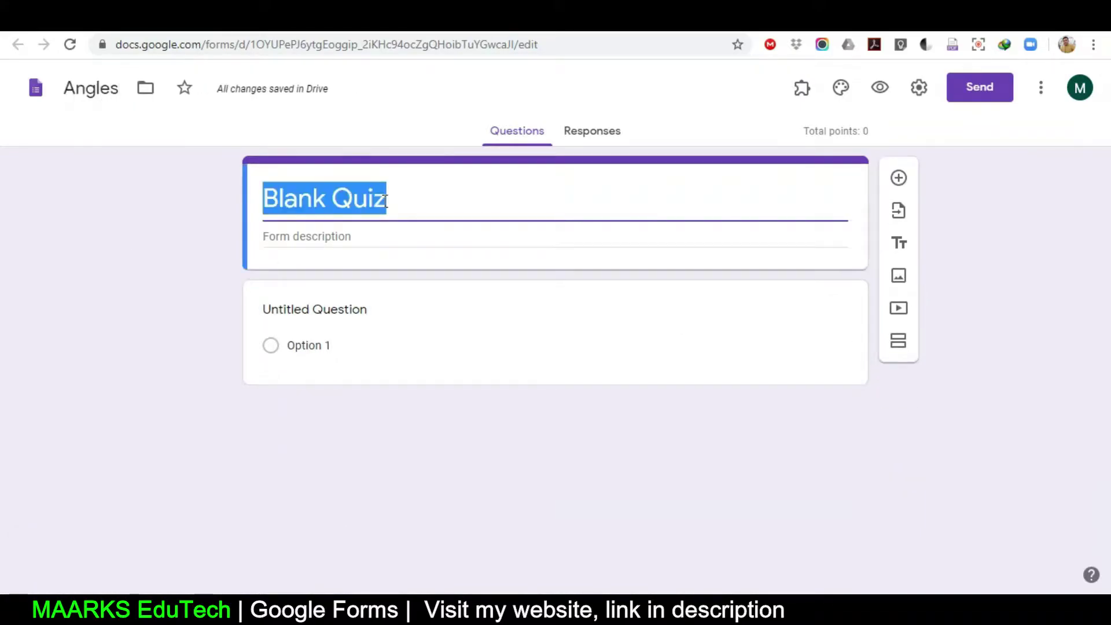
type("Ty")
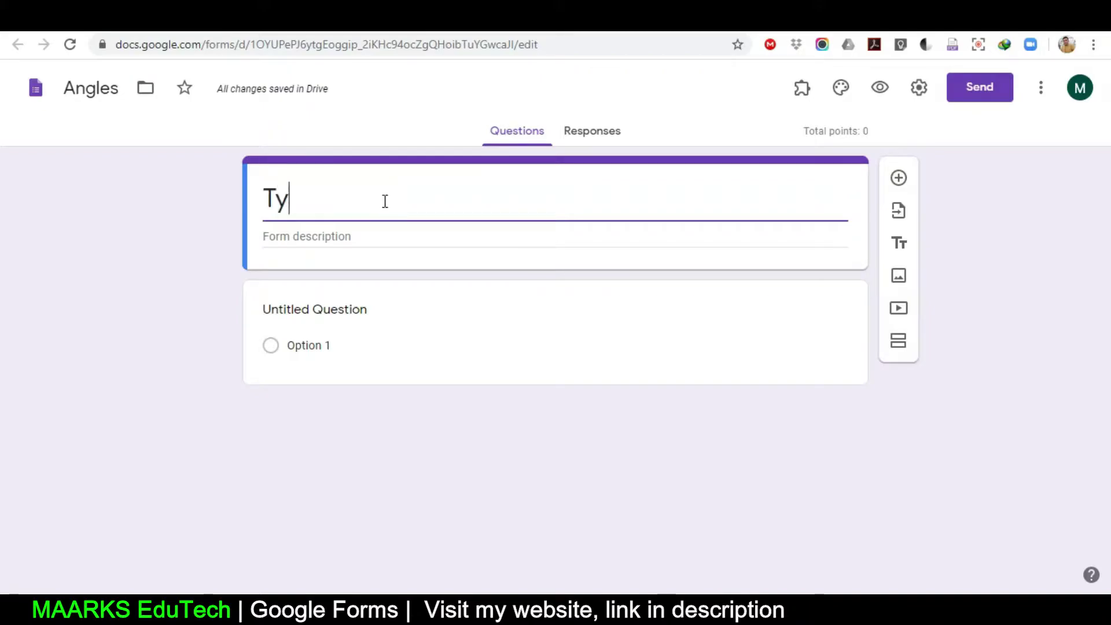
type("pes o")
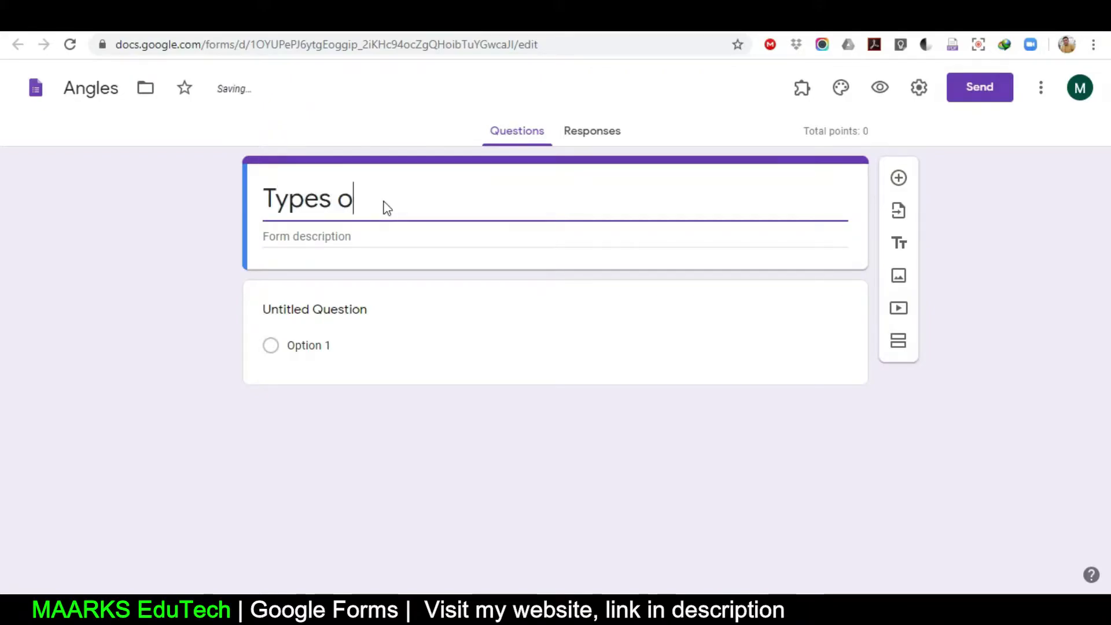
type("f Angles")
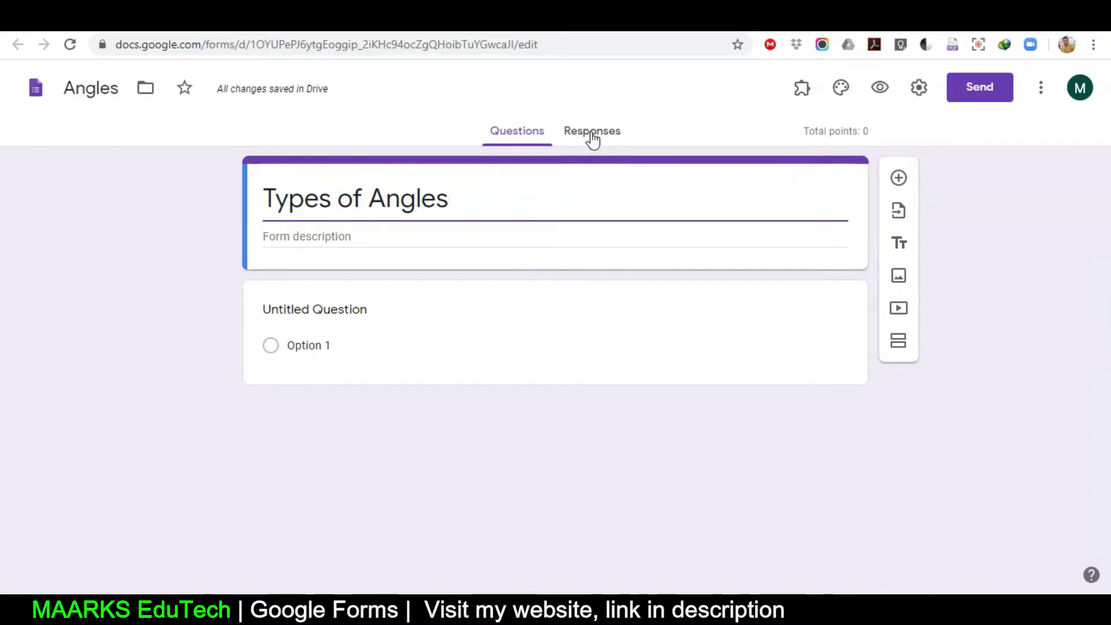
left_click(592, 138)
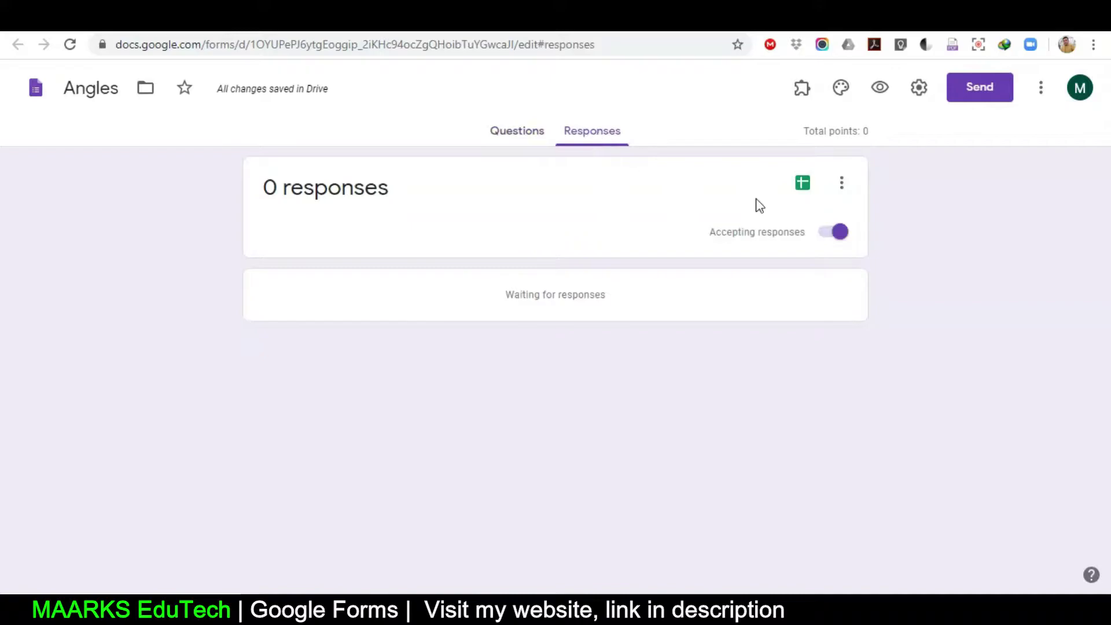
left_click(836, 232)
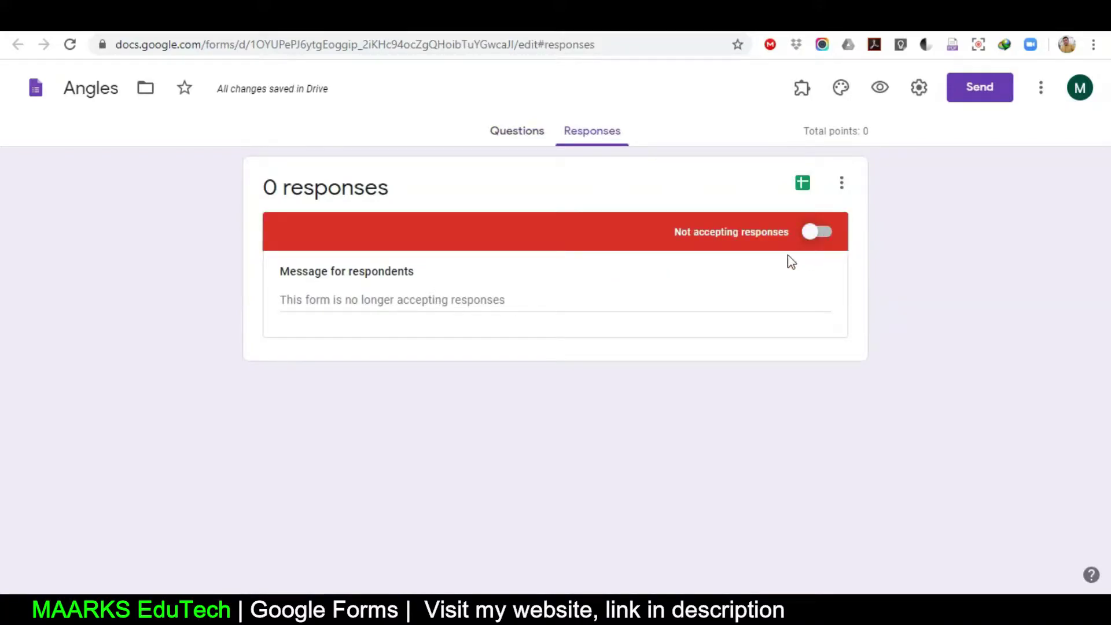
left_click(824, 237)
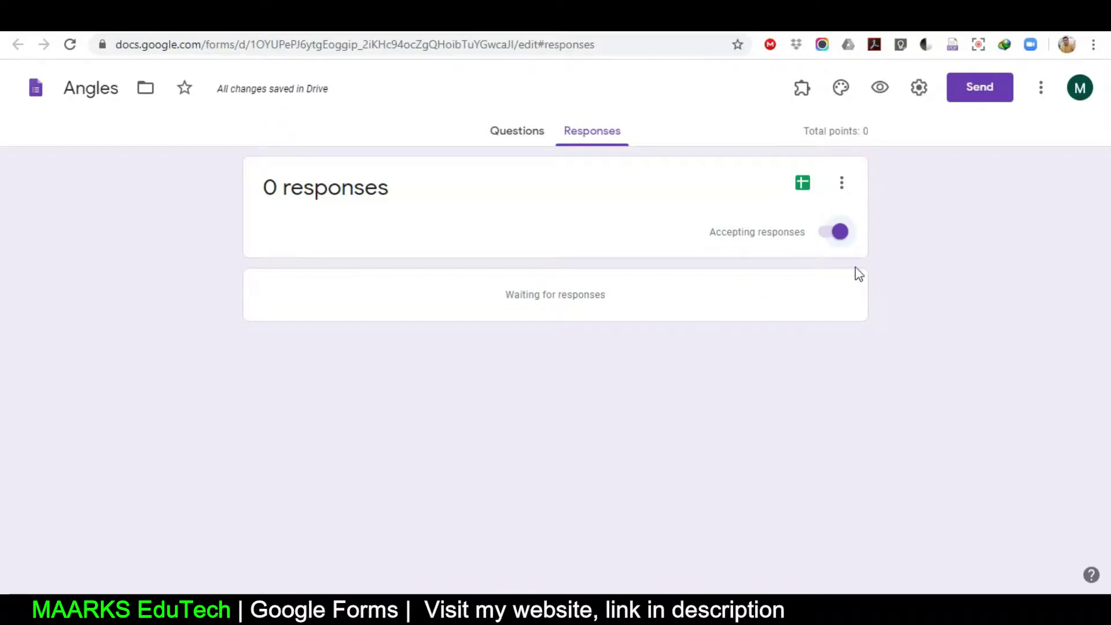
left_click(517, 133)
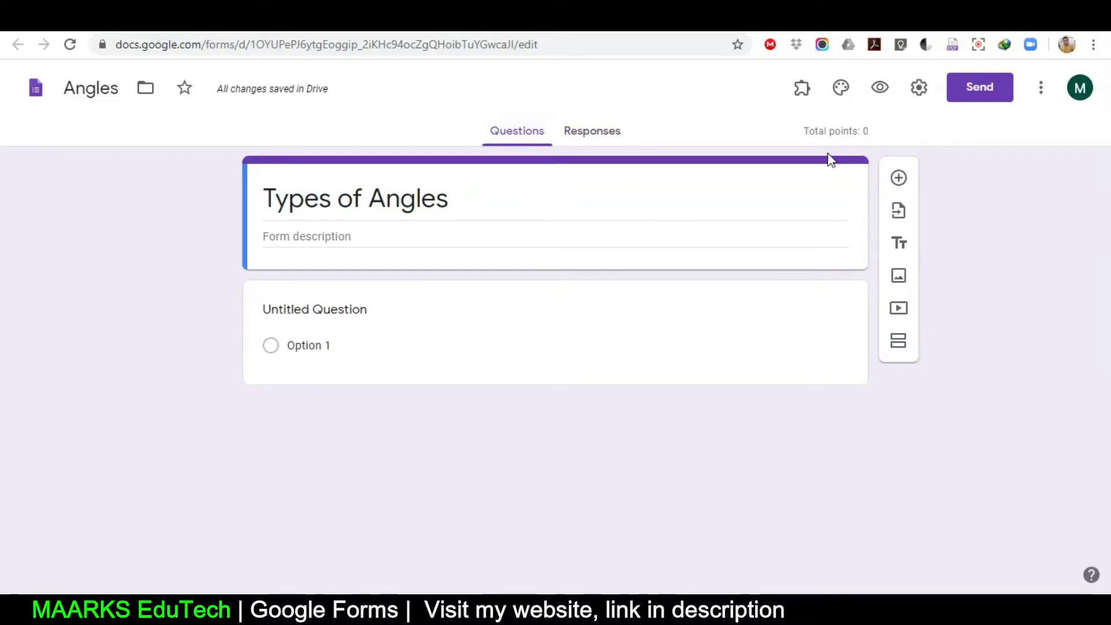
Apply a purple theme with the bubbles header image, preview it, and close theme options
left_click(842, 90)
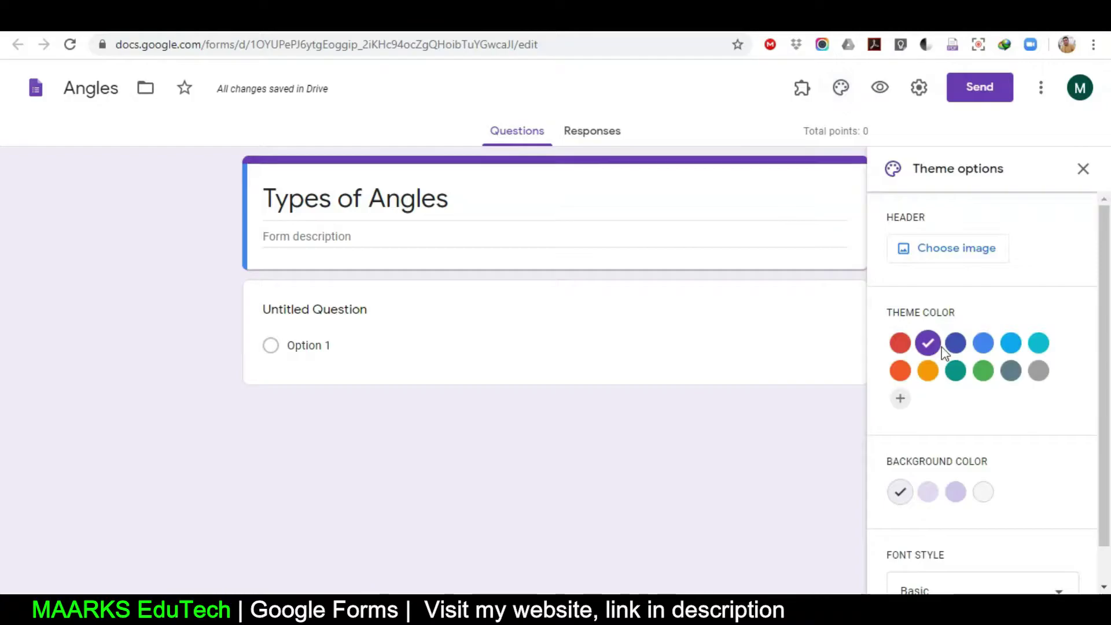
left_click(982, 345)
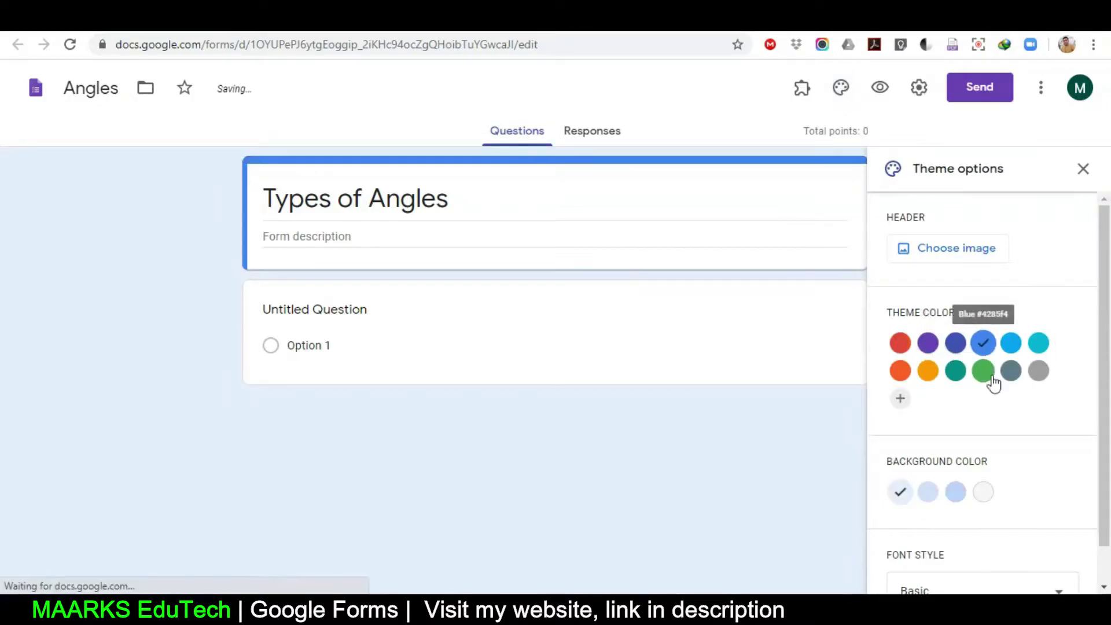
left_click(919, 249)
left_click(817, 533)
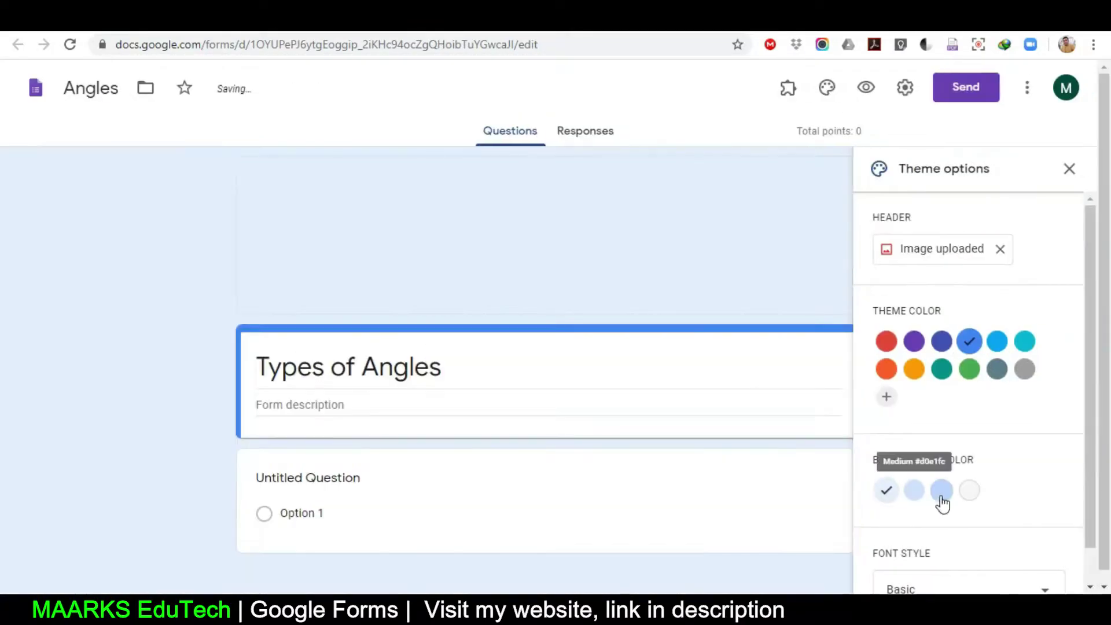
left_click(833, 489)
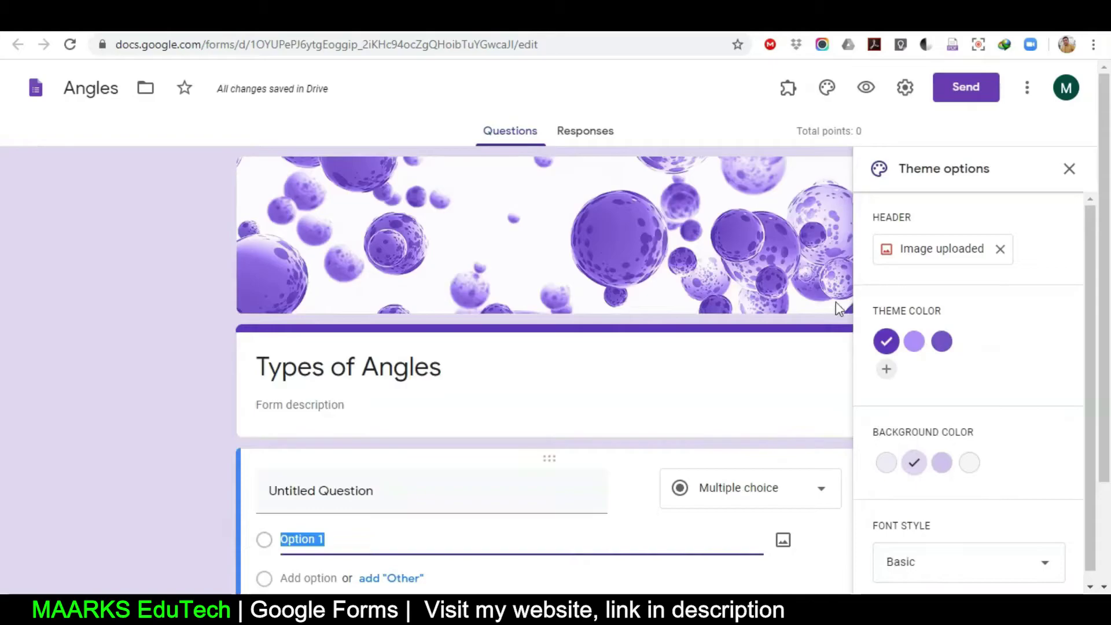
left_click(860, 96)
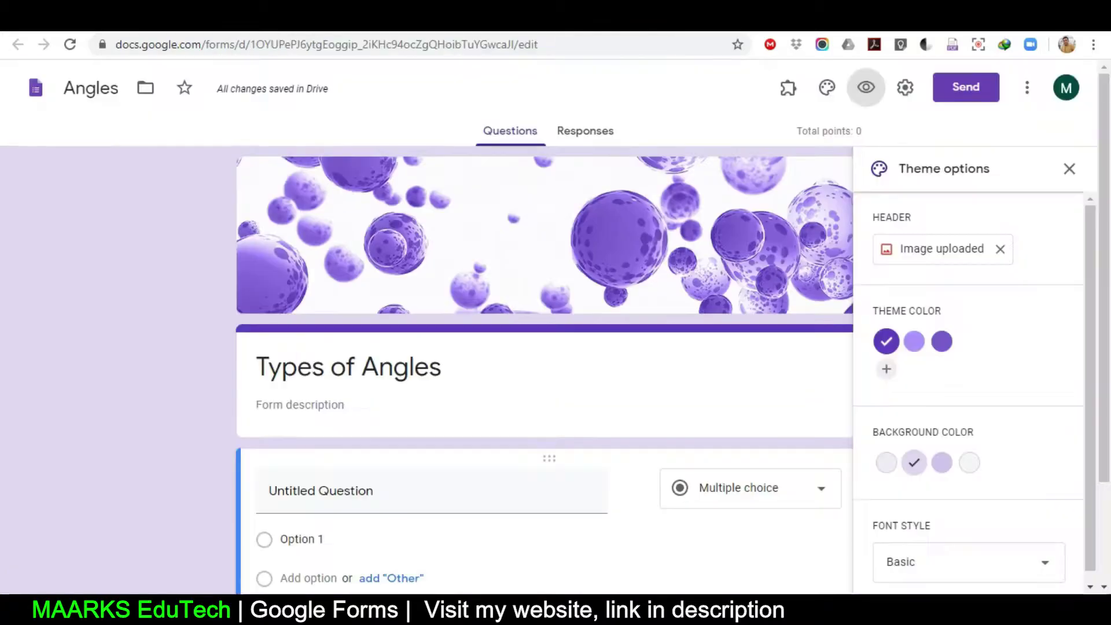
left_click(1068, 169)
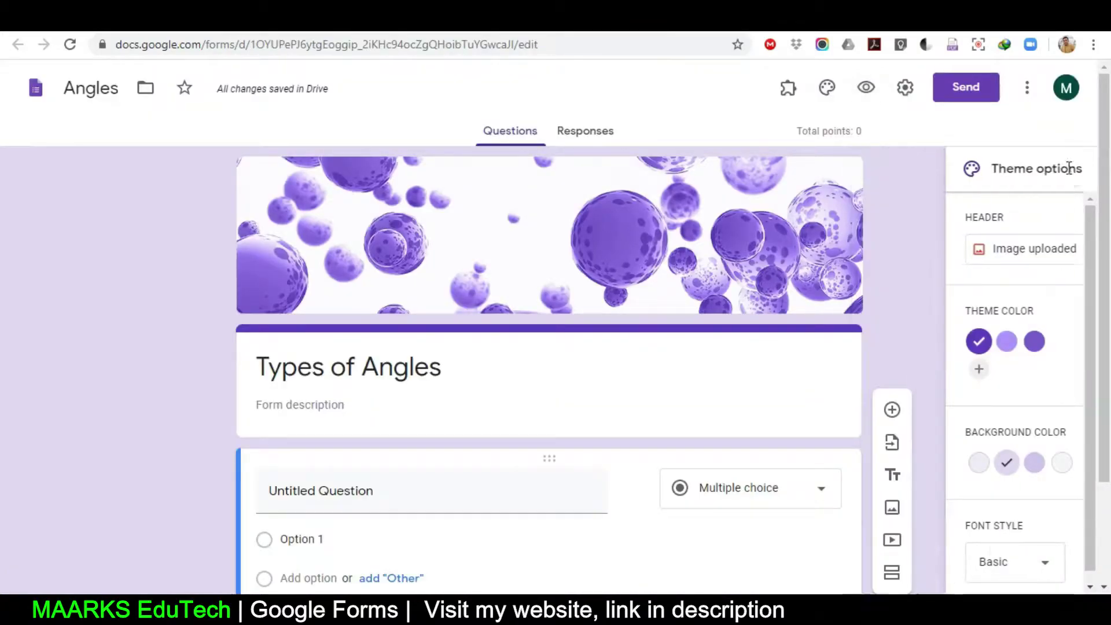
In Settings, collect email addresses, limit to one response, and shuffle question order
left_click(905, 88)
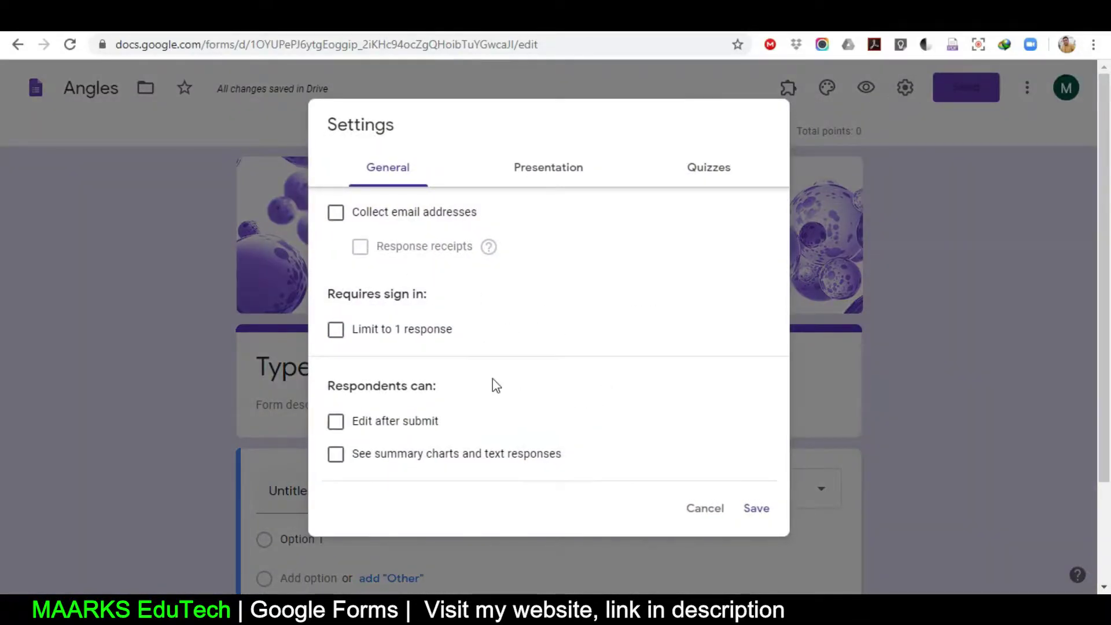
left_click(336, 214)
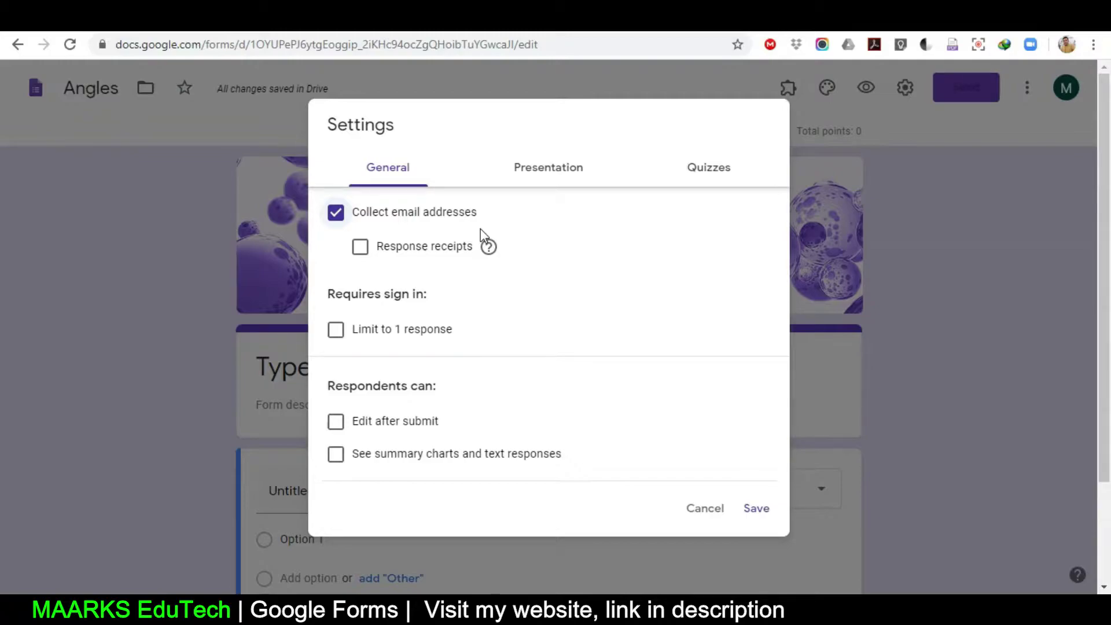
left_click(334, 332)
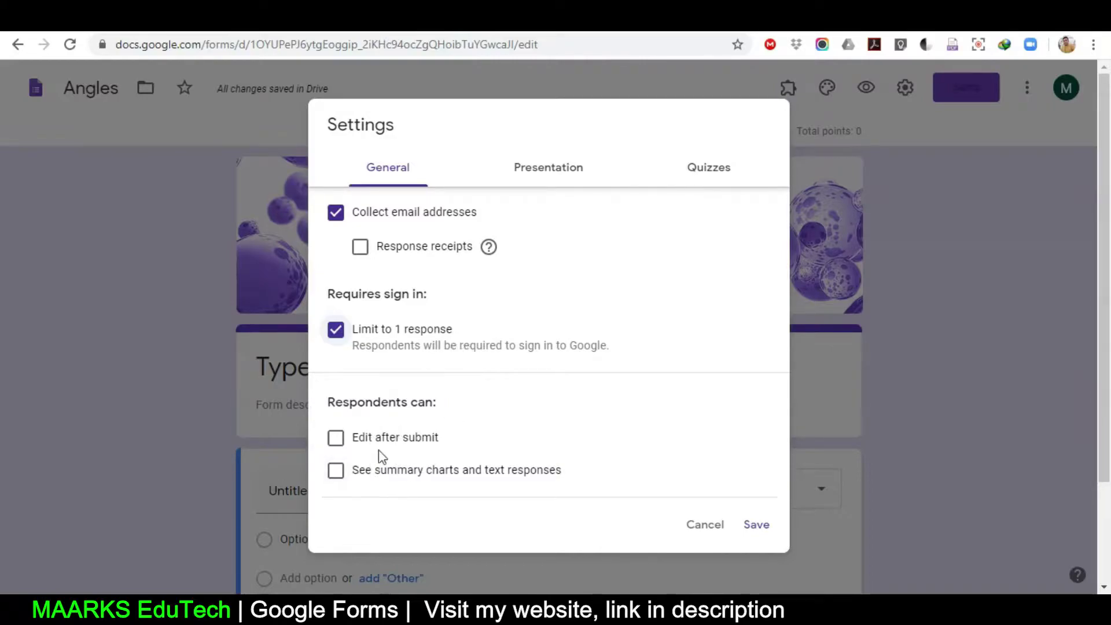
left_click(531, 171)
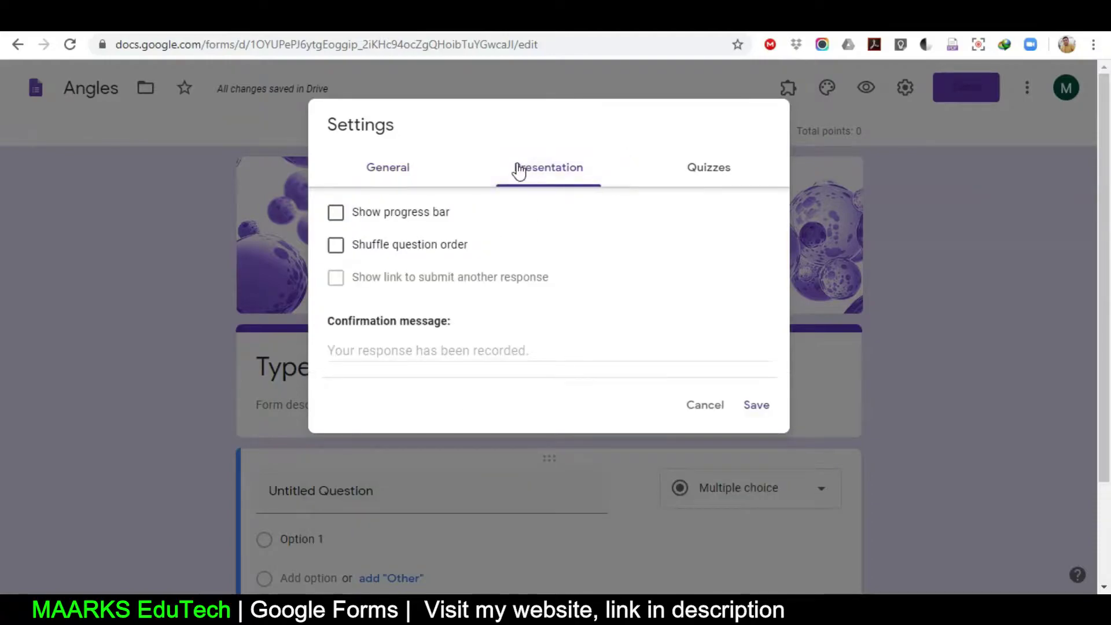
left_click(332, 251)
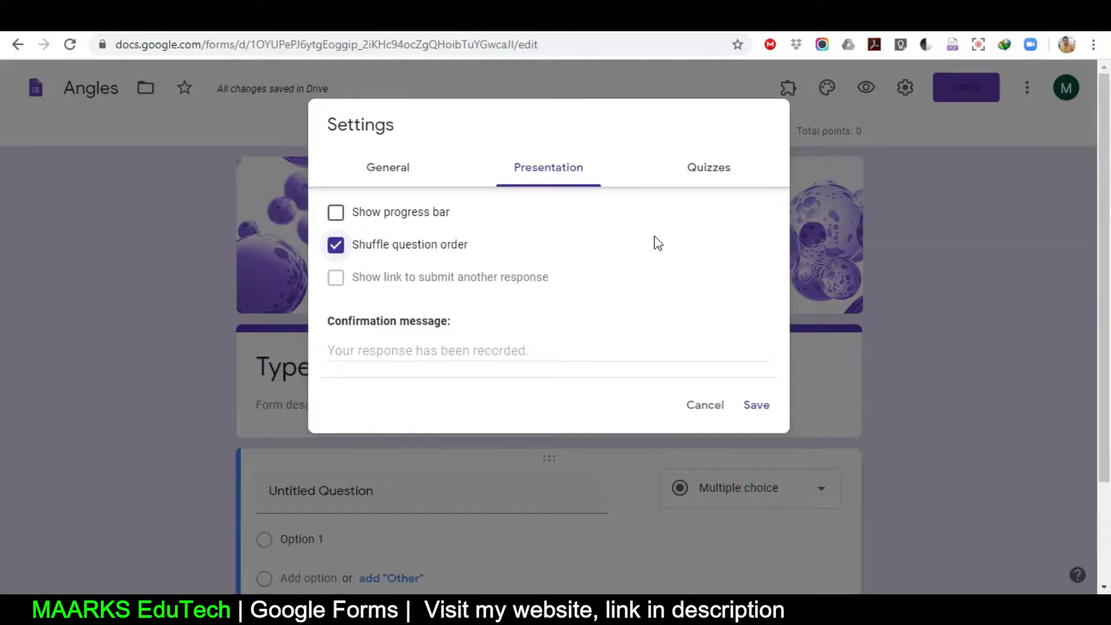
left_click(703, 174)
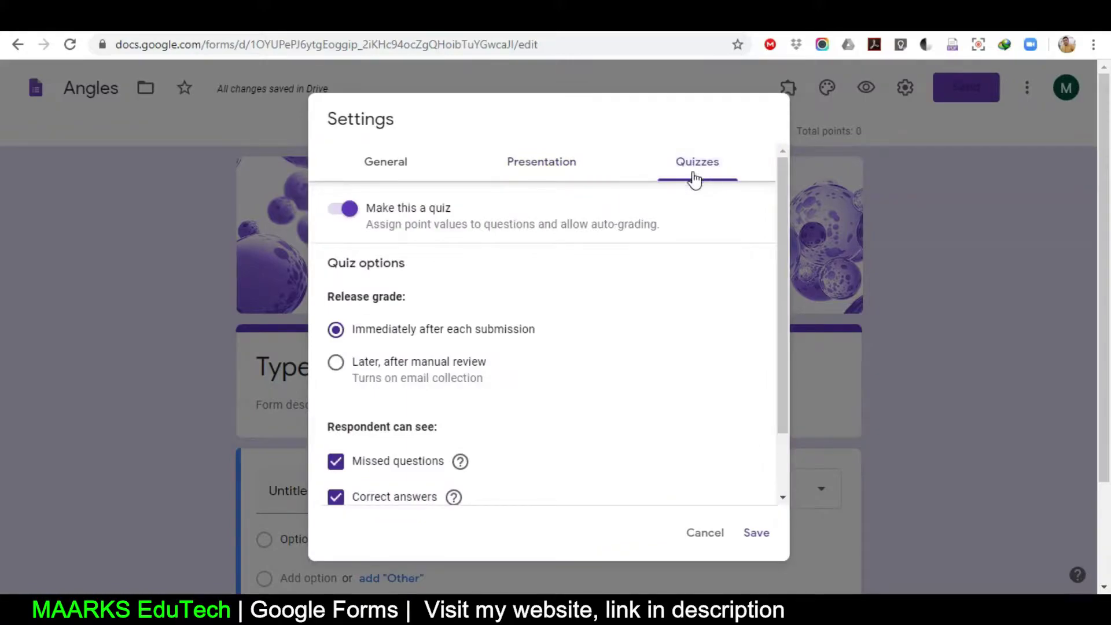
Toggle 'Make this a quiz' off and back on, leaving the form as a quiz
left_click(344, 219)
left_click(351, 219)
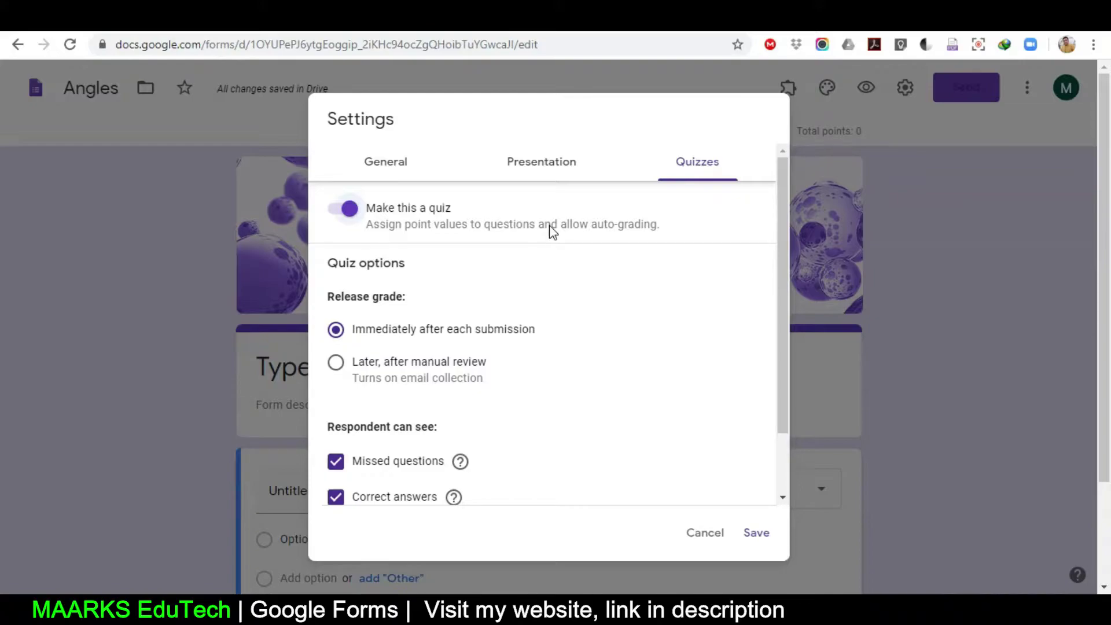
left_click(336, 210)
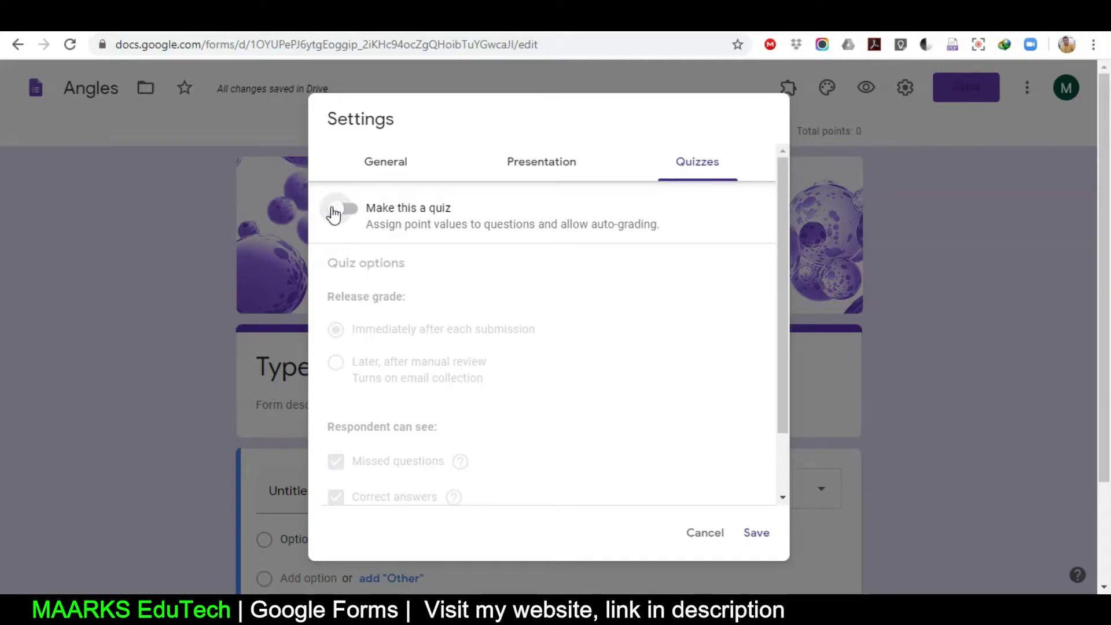
left_click(338, 210)
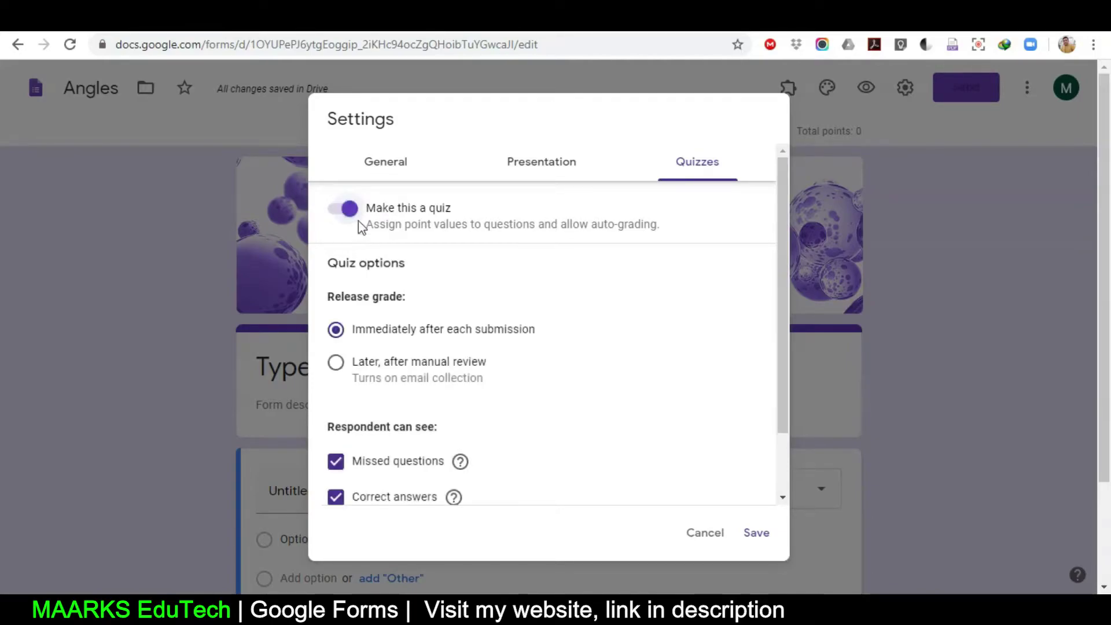
Hide missed questions, correct answers and point values from respondents, then save settings
scroll(713, 314, "down", 1)
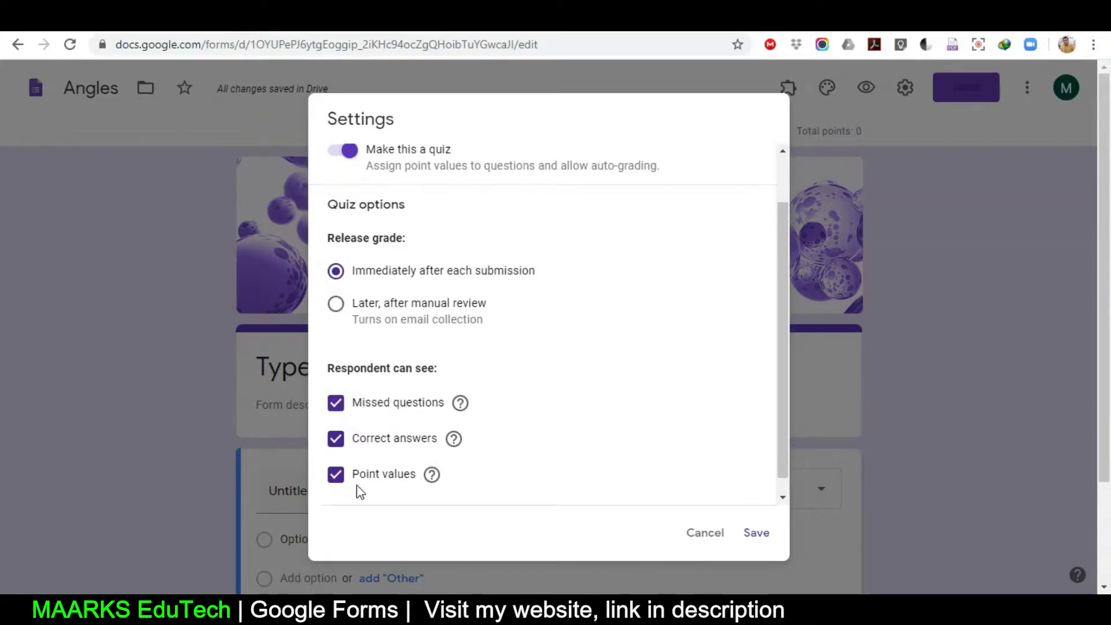
left_click(335, 477)
left_click(335, 439)
left_click(335, 403)
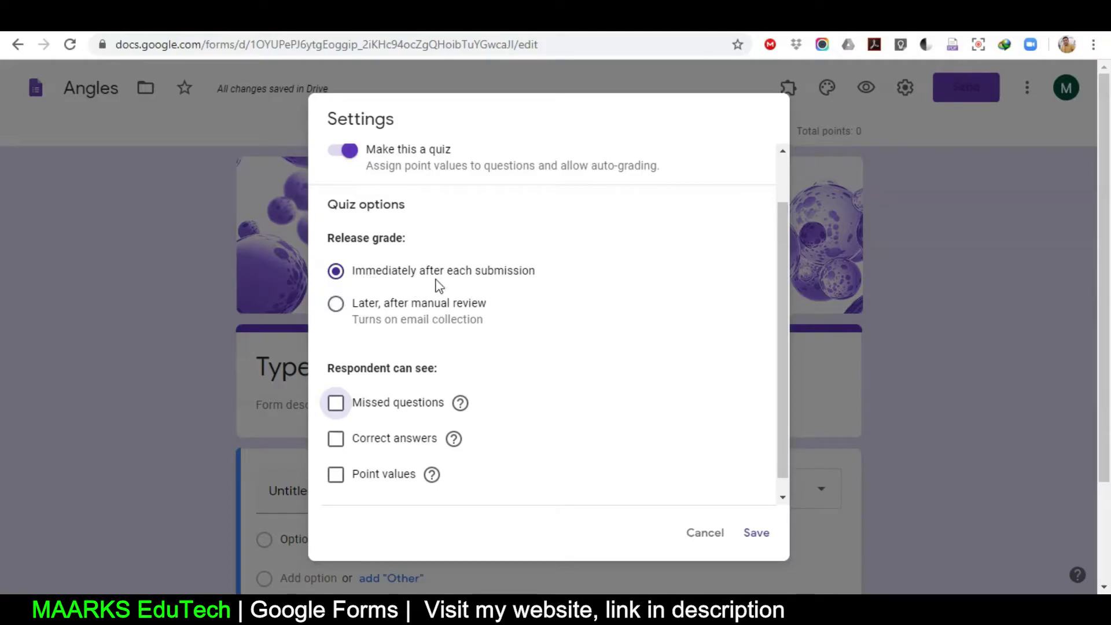
left_click(756, 532)
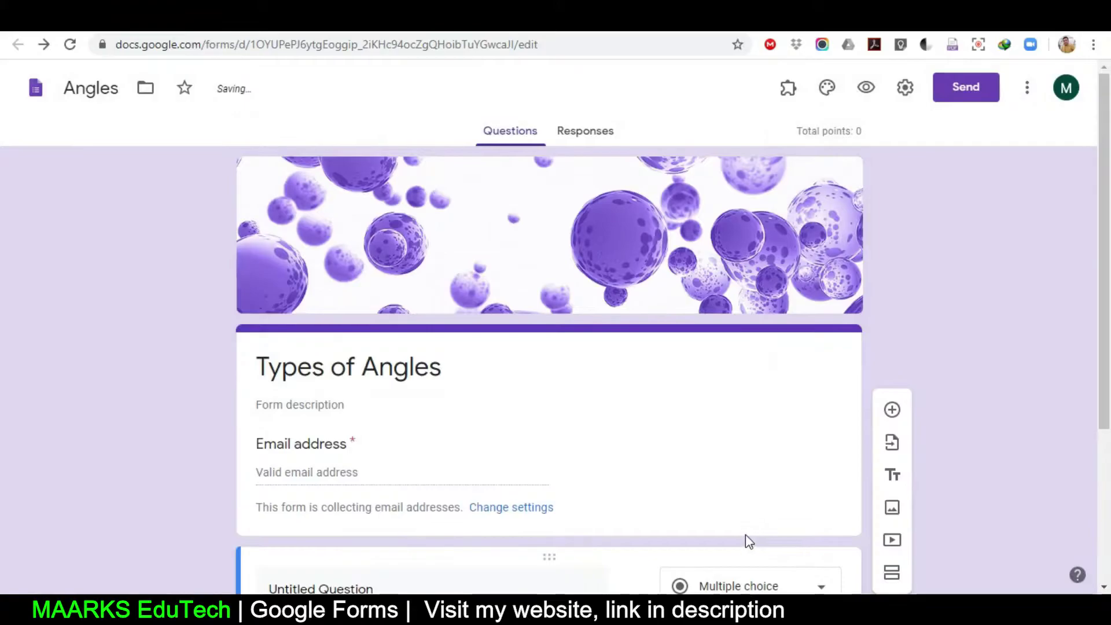
Title the first question 'What is the sum of supplementary angles?', keeping Multiple choice
scroll(667, 405, "down", 3)
left_click(359, 509)
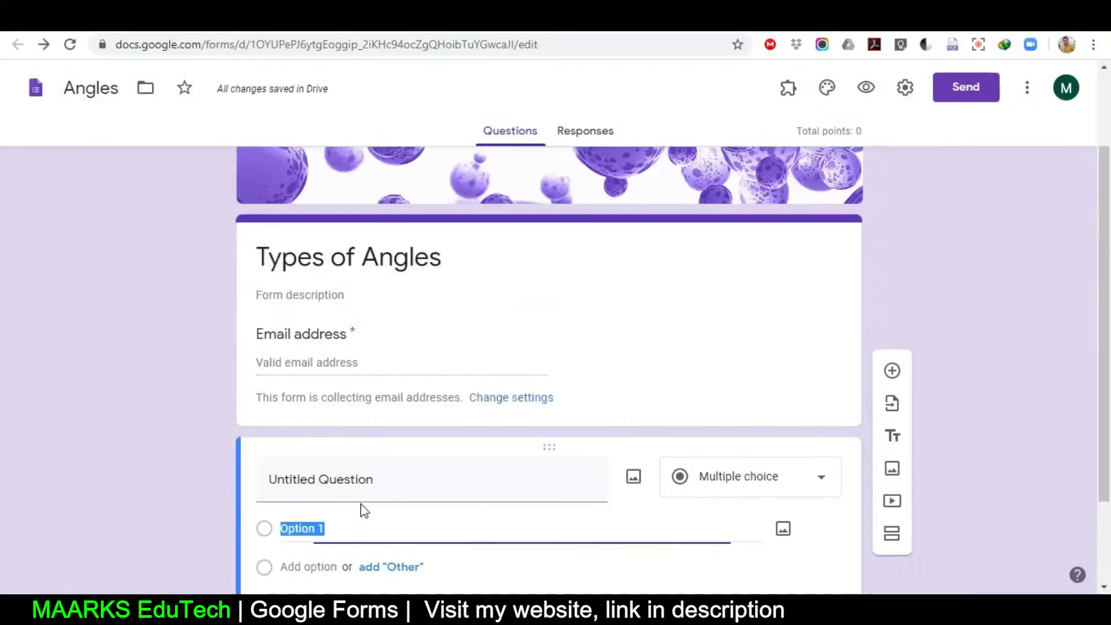
scroll(387, 483, "down", 2)
left_click(340, 361)
type("What is the sum of sup")
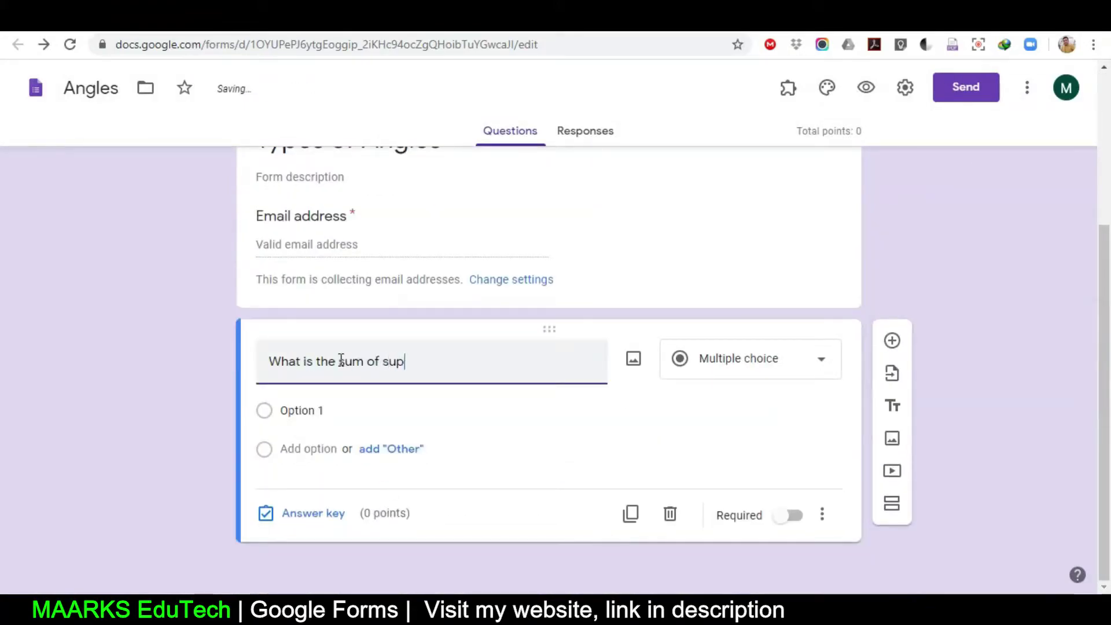
type("plementary angles?")
left_click(776, 365)
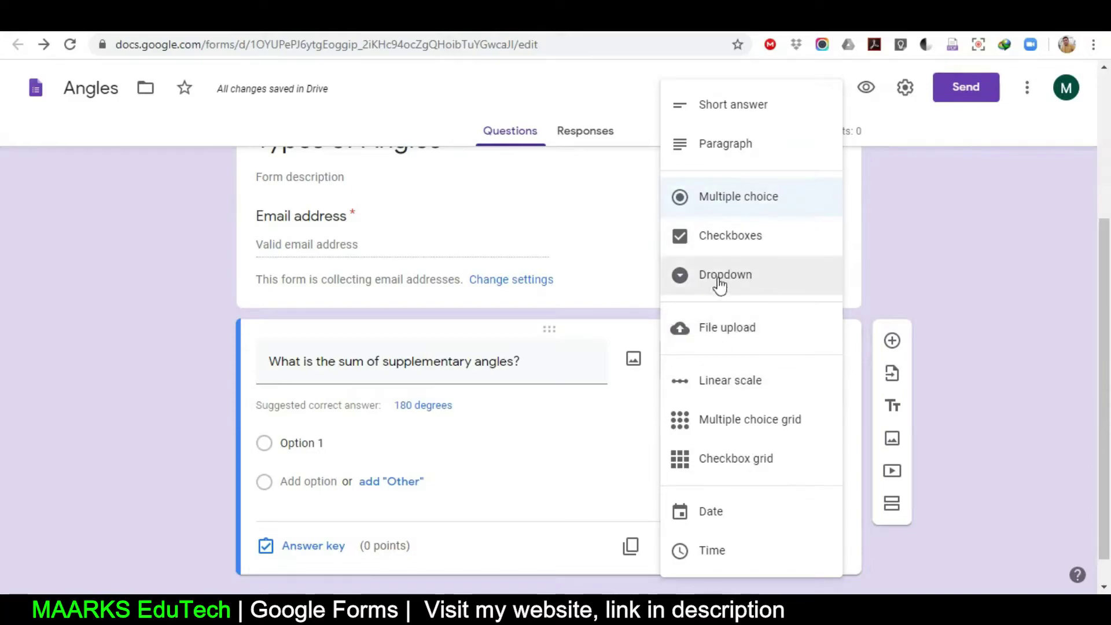
left_click(576, 441)
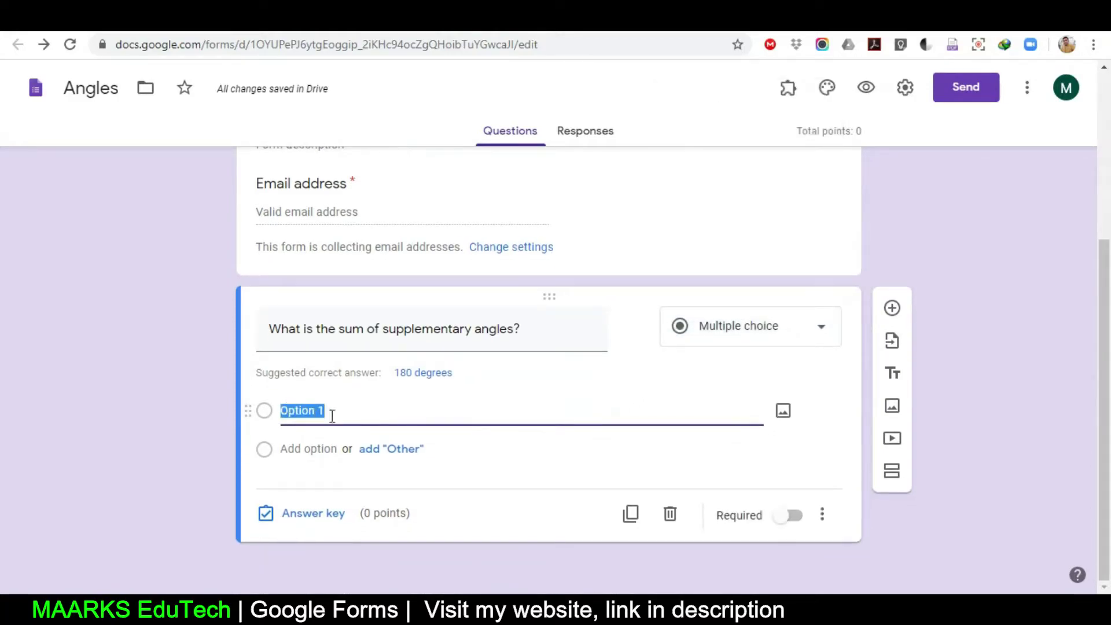
Enter the answer options 90, 180 and 270
type("9")
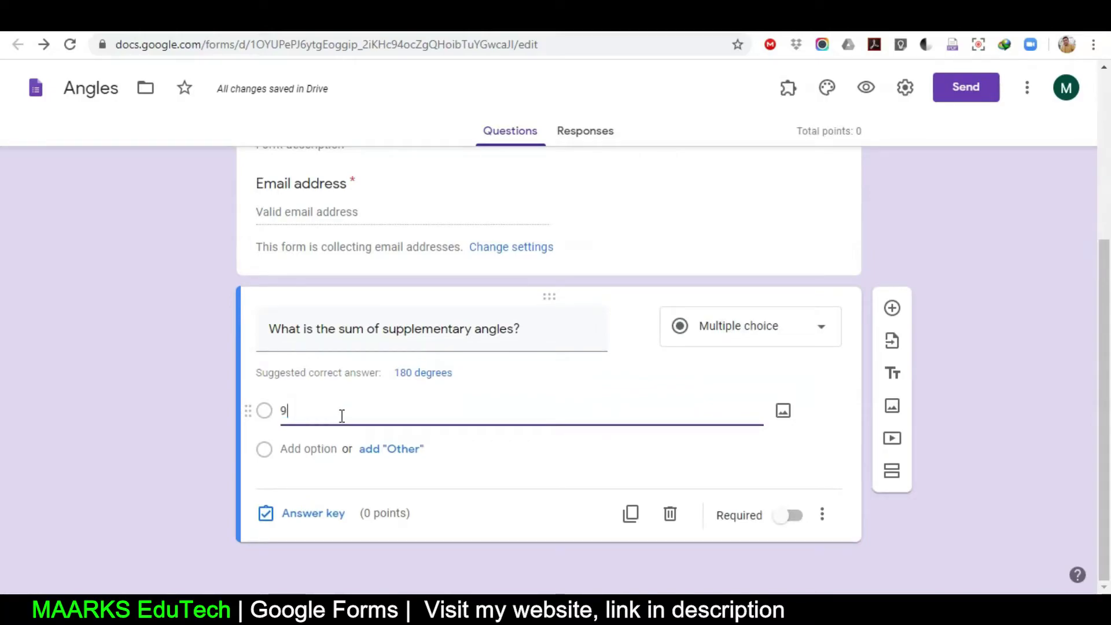
key("Tab")
key("Tab")
type("1")
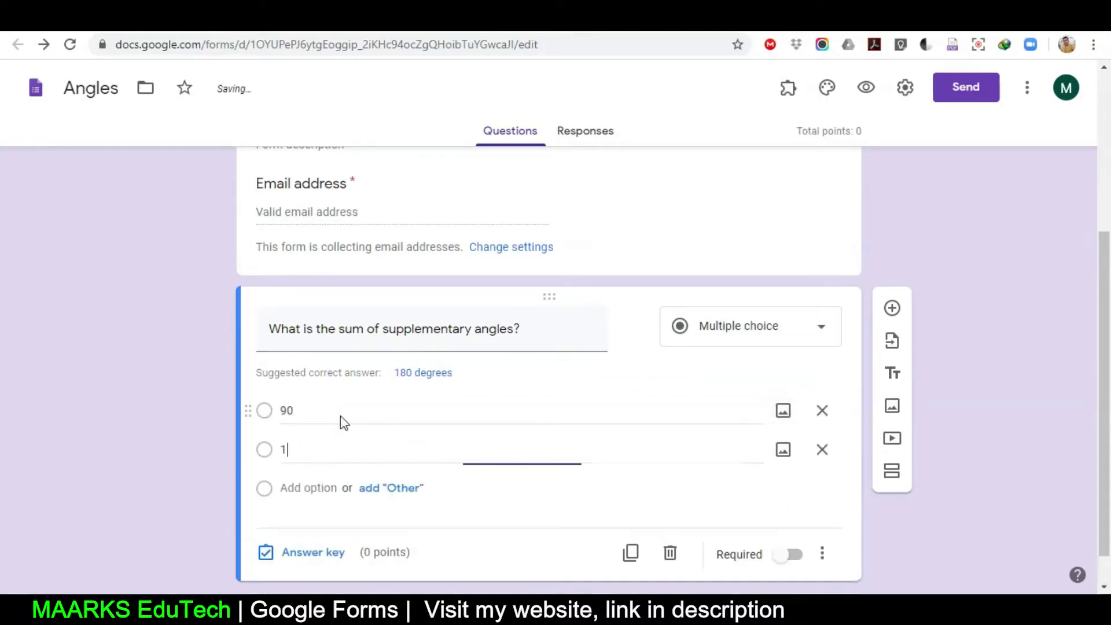
type("80")
key("Tab")
key("Tab")
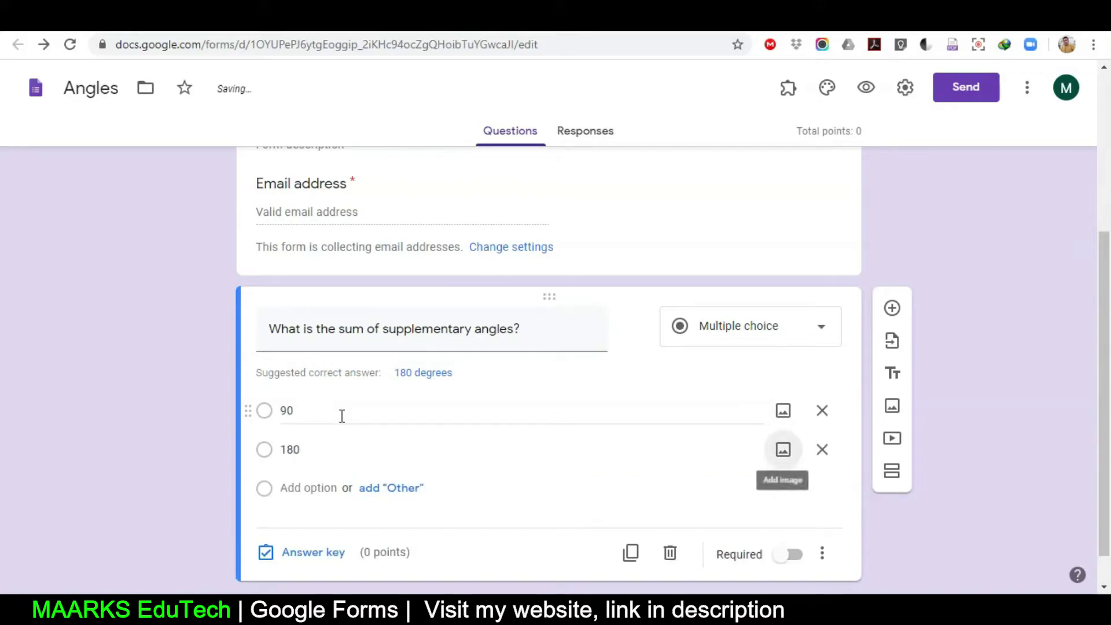
key("Tab")
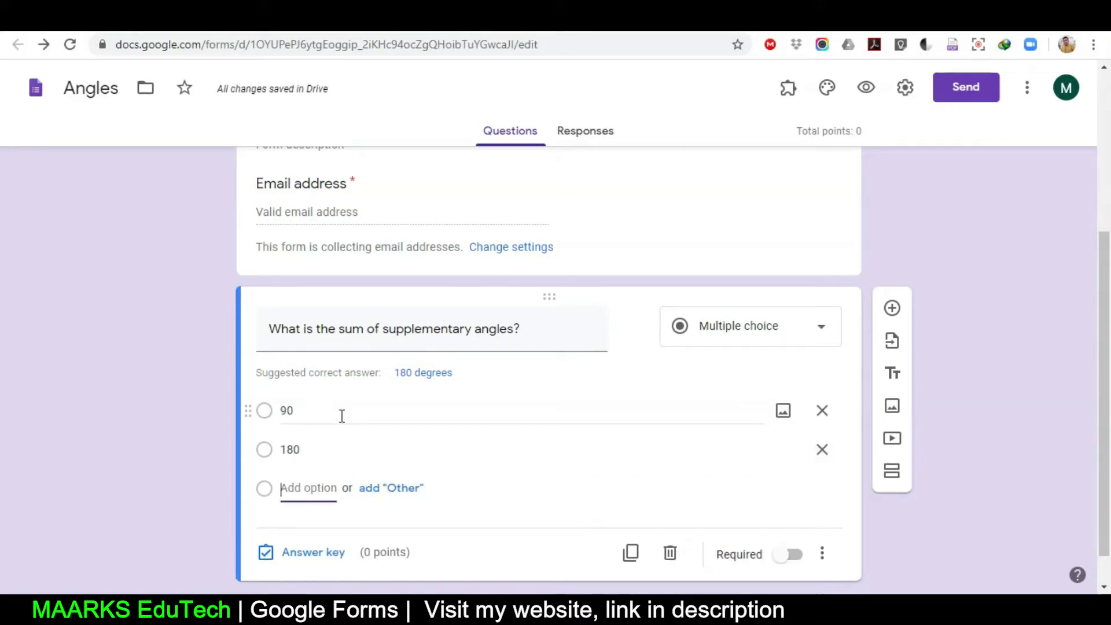
left_click(299, 453)
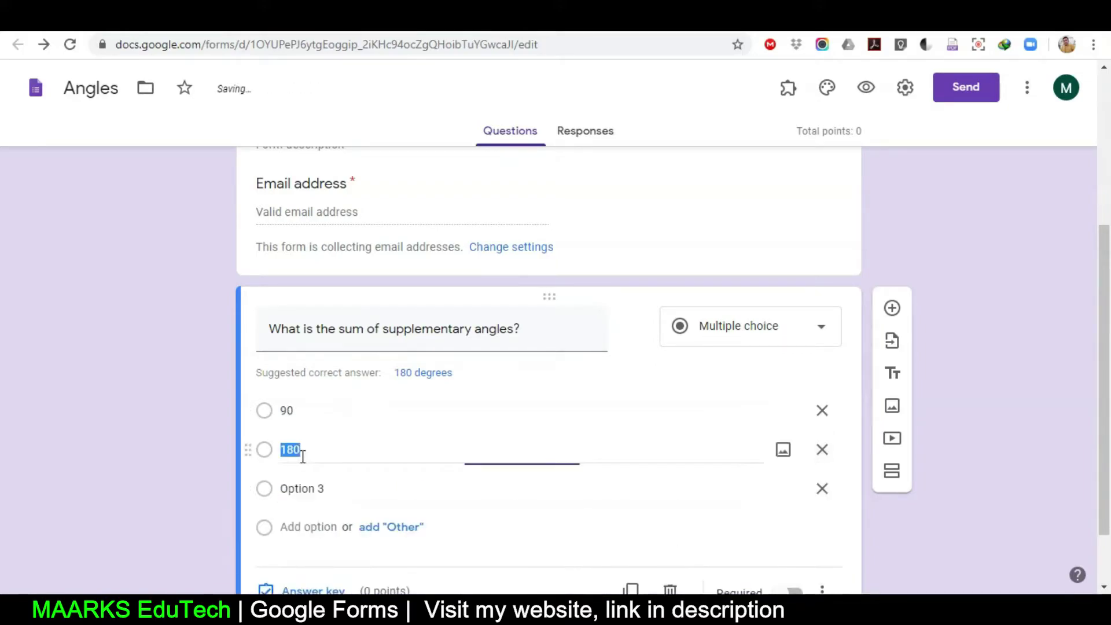
left_click(306, 410)
left_click(316, 454)
left_click(316, 494)
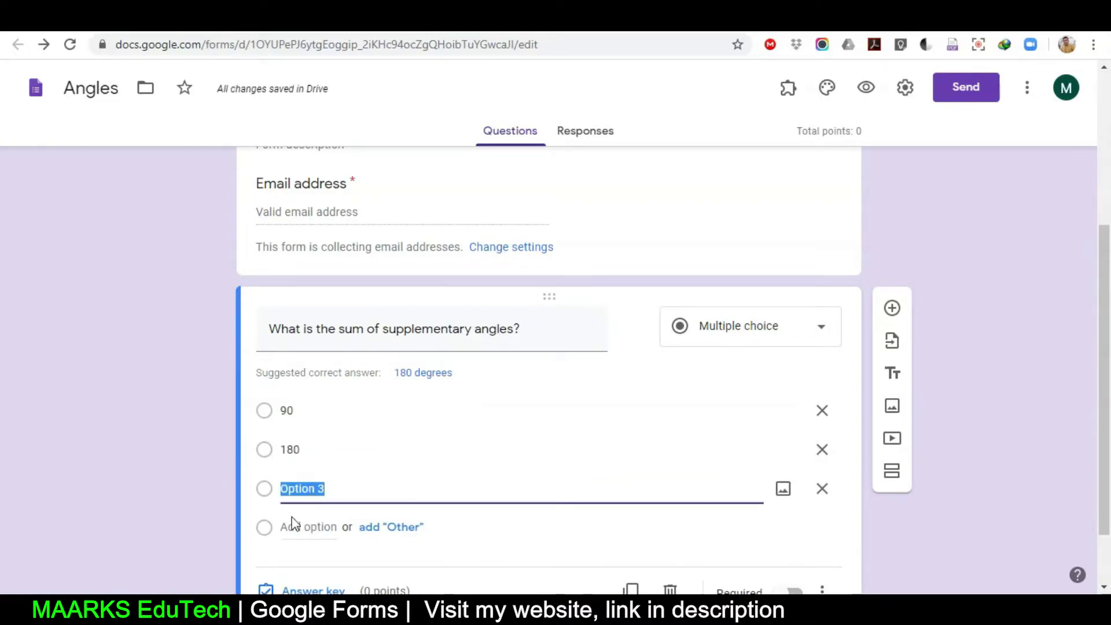
type("270")
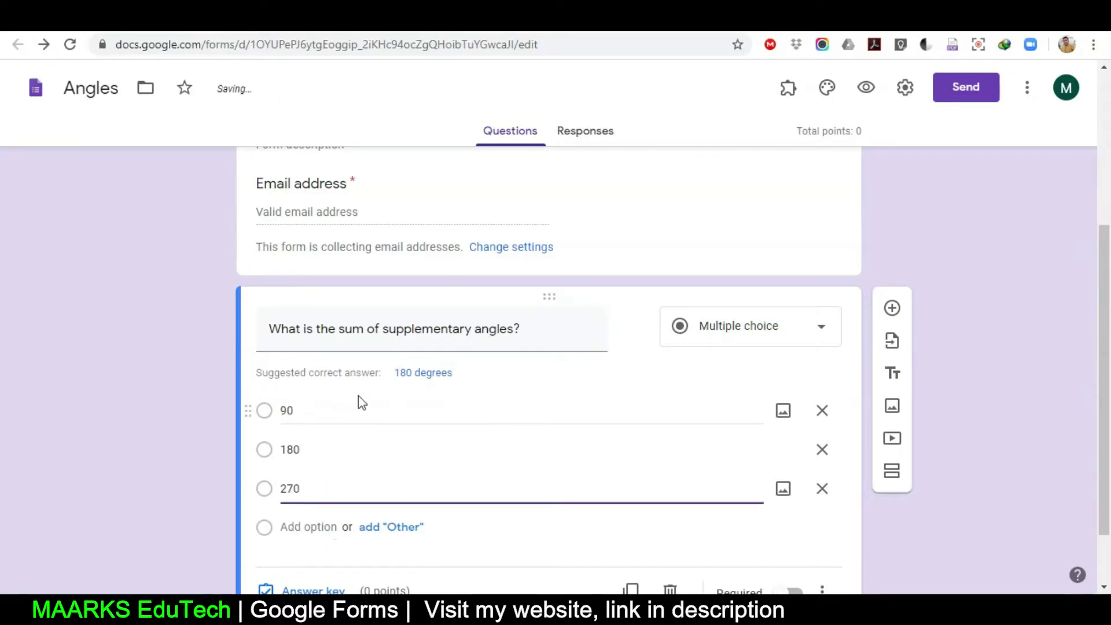
scroll(397, 446, "down", 2)
In the answer key, mark 180 as correct and make the question worth 1 point
left_click(298, 515)
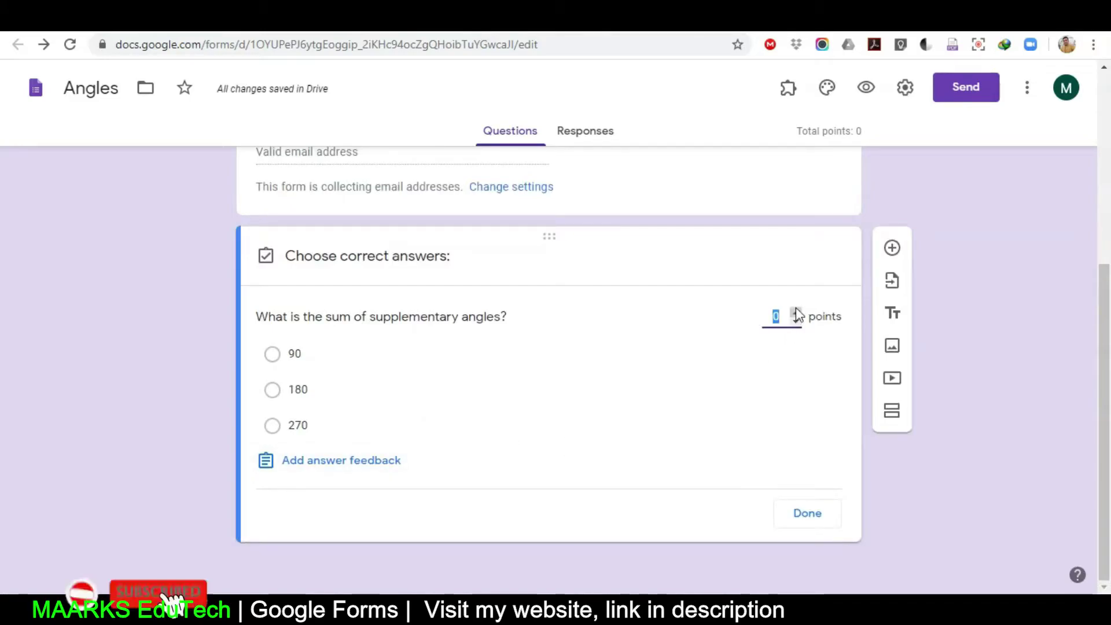
left_click(796, 313)
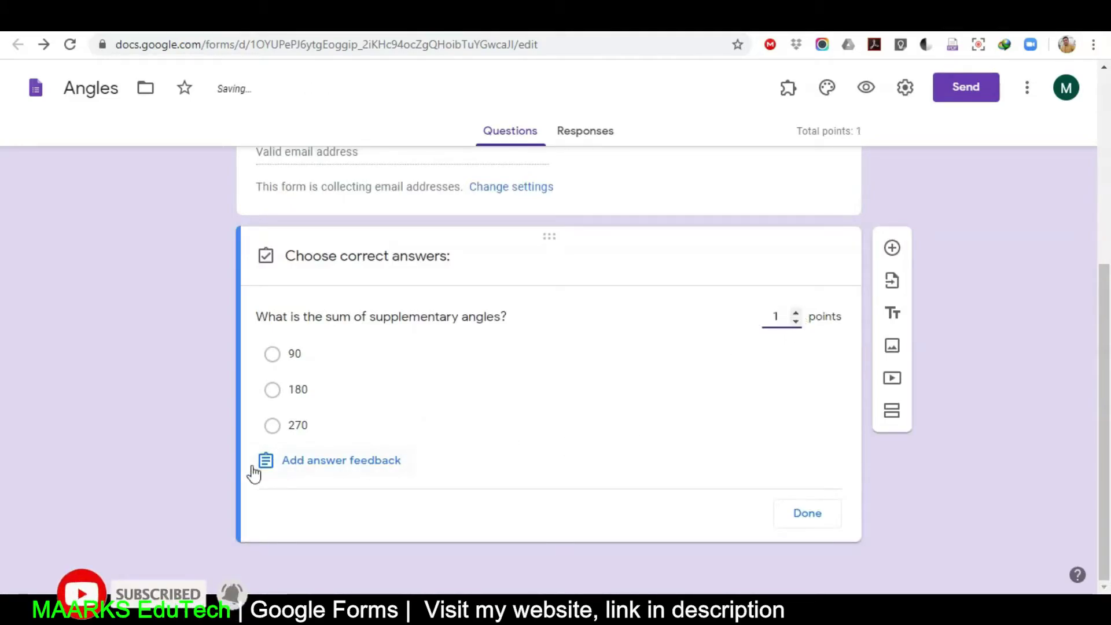
left_click(271, 391)
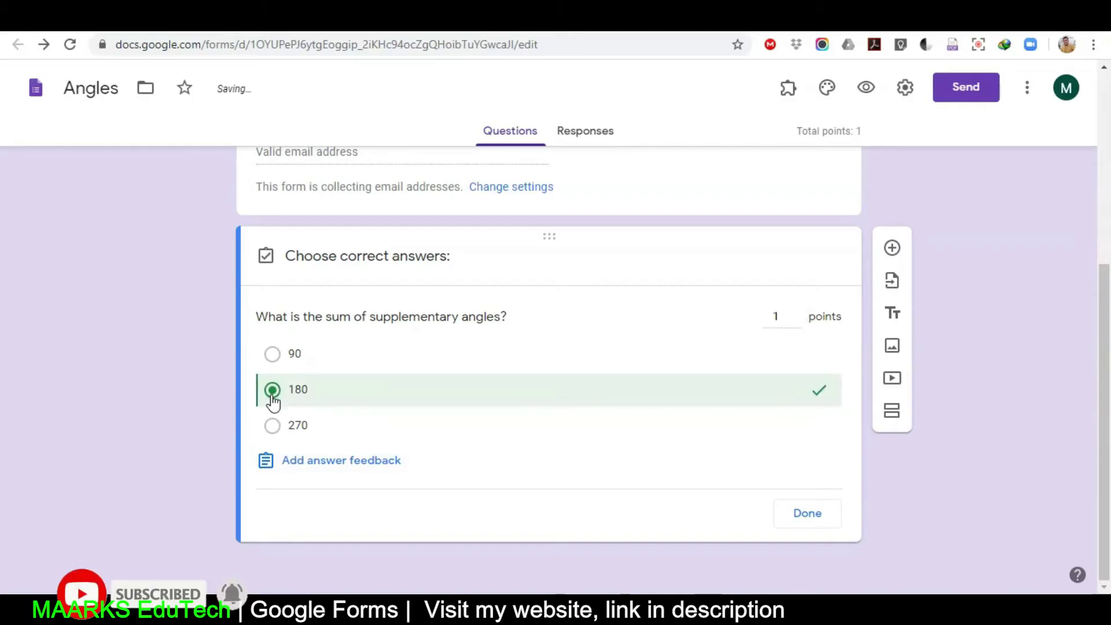
left_click(809, 514)
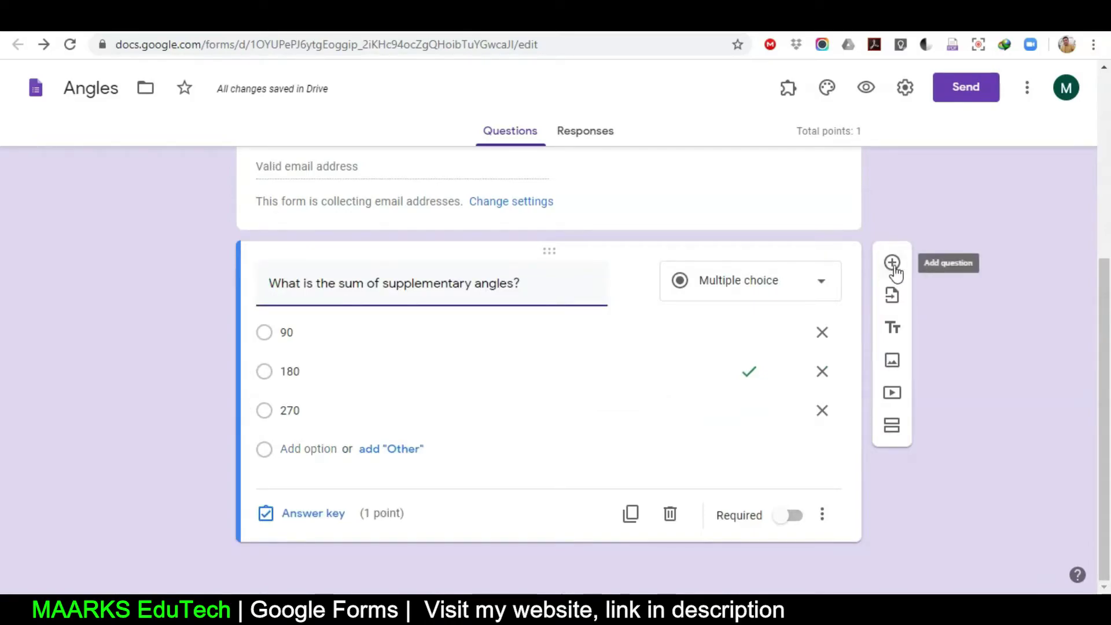
Import the 'Radius is' question from the Super Quiz form, keyed to 'half of diameter'
left_click(900, 302)
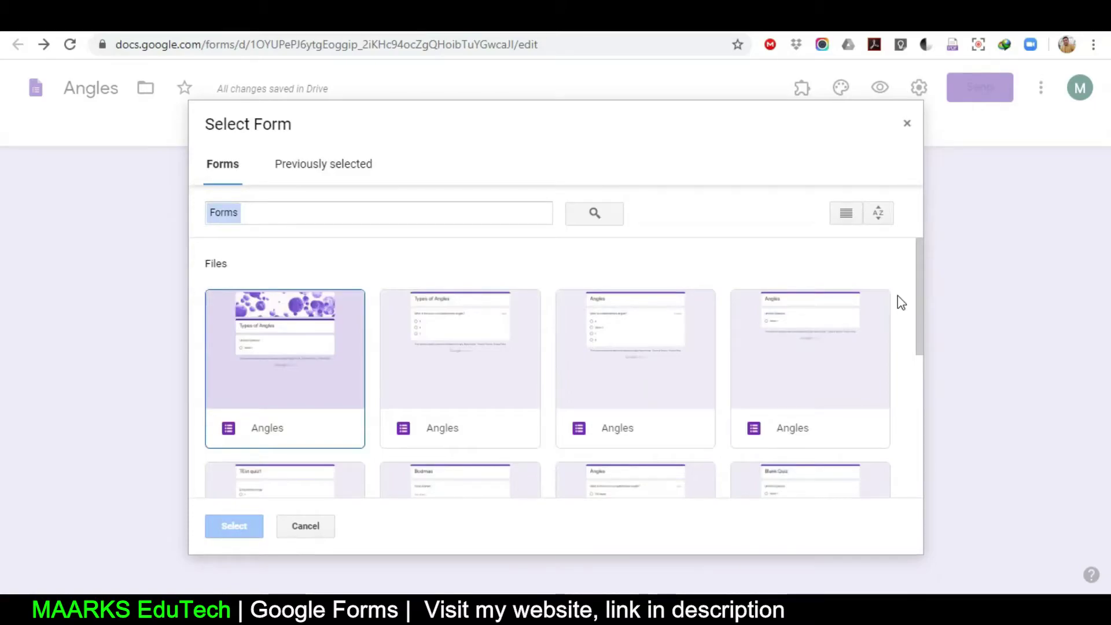
scroll(584, 384, "down", 3)
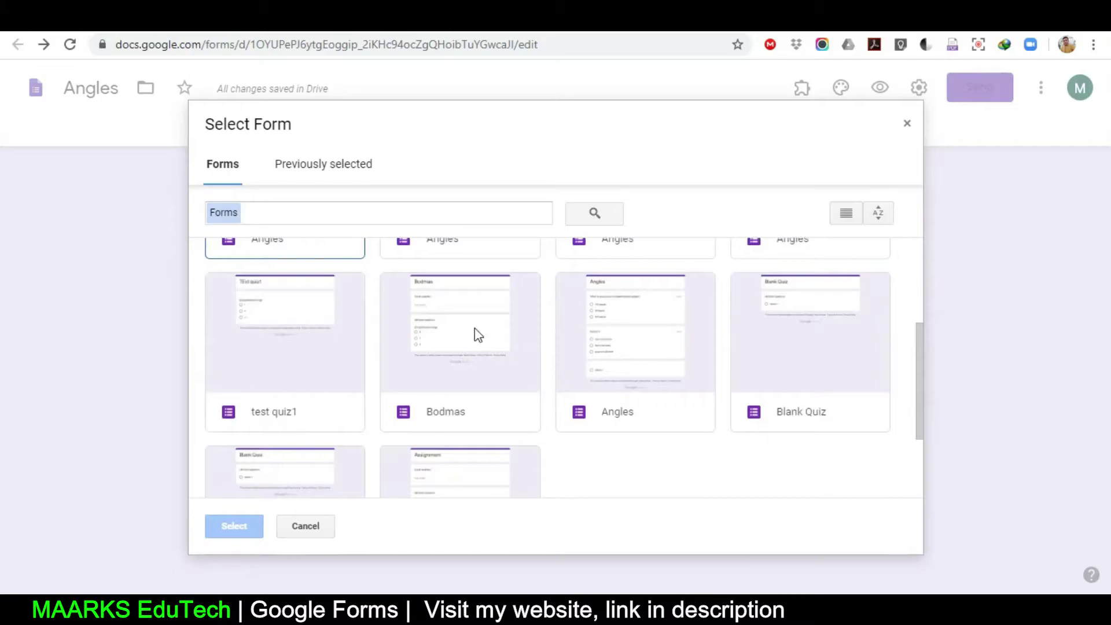
left_click(278, 177)
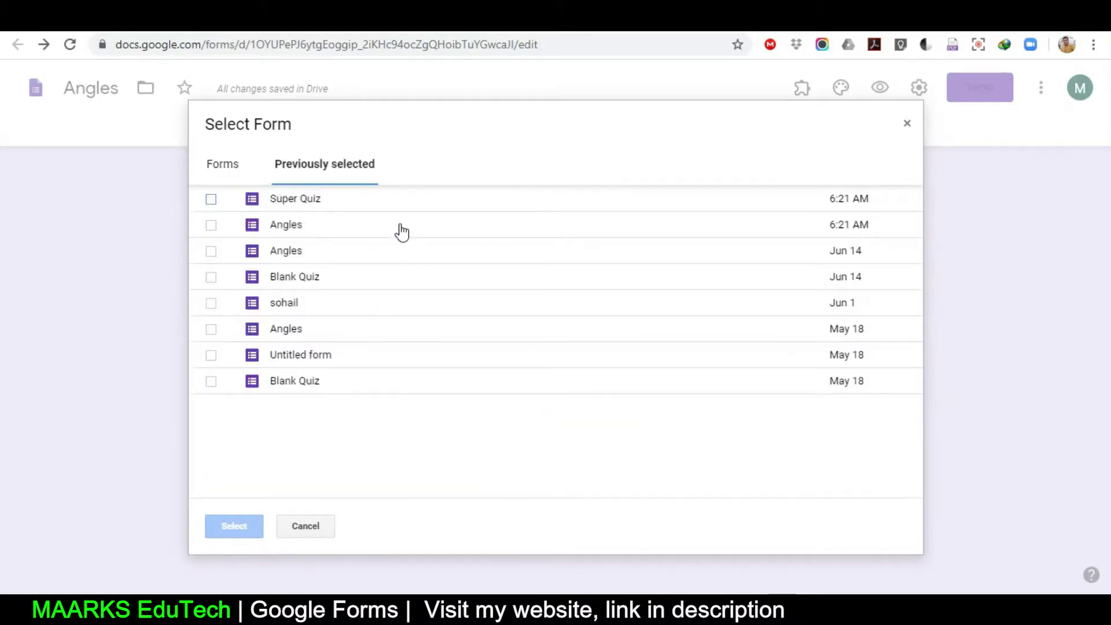
left_click(211, 199)
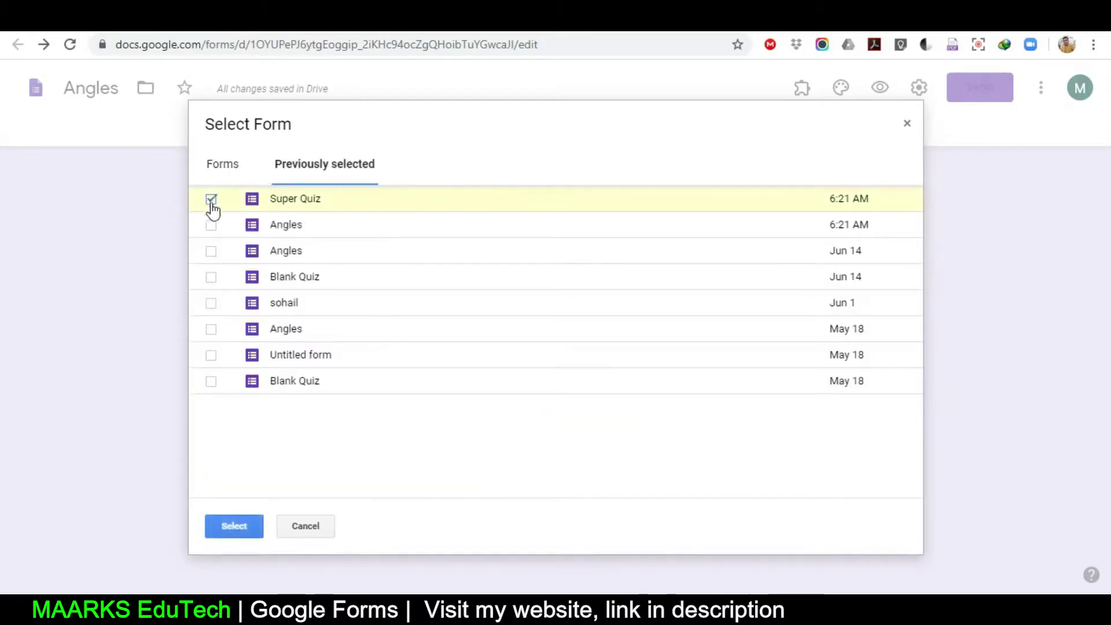
left_click(242, 530)
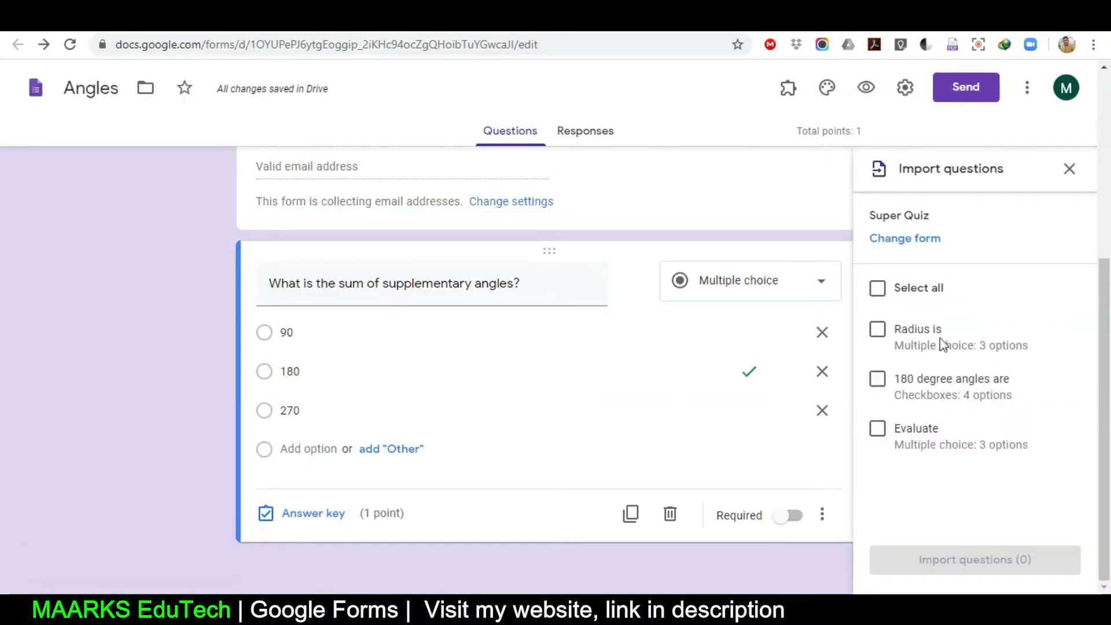
left_click(875, 328)
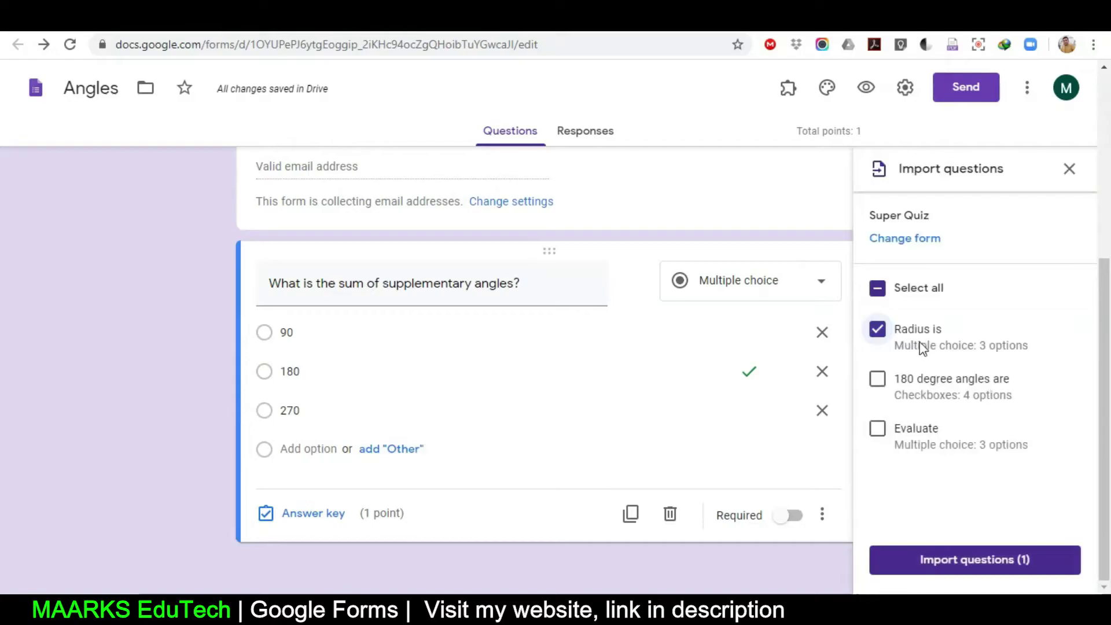
left_click(991, 564)
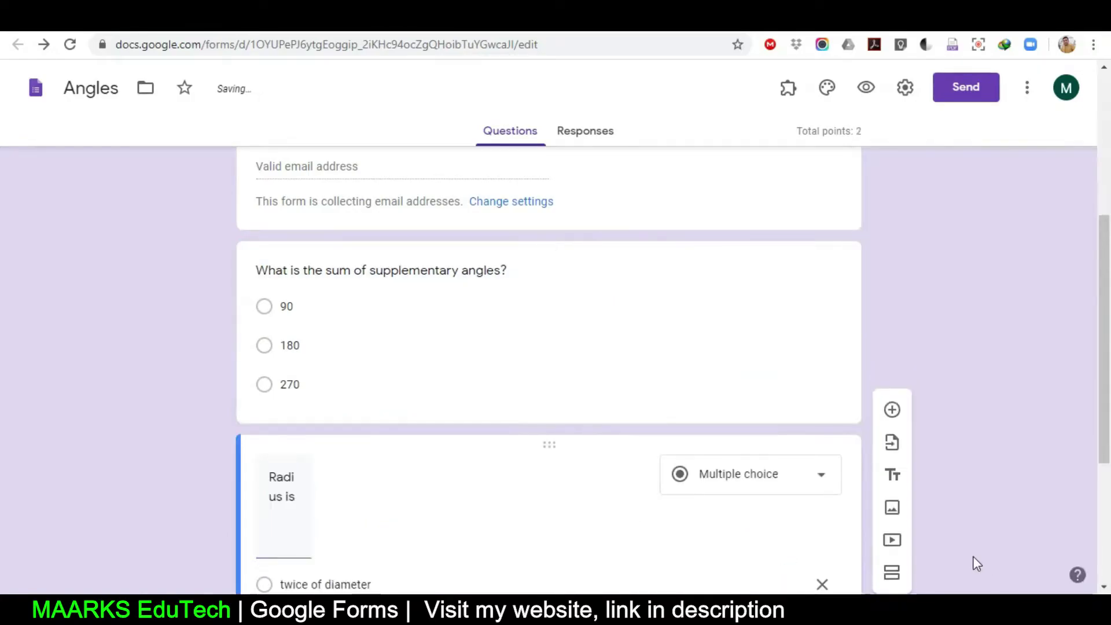
left_click(632, 347)
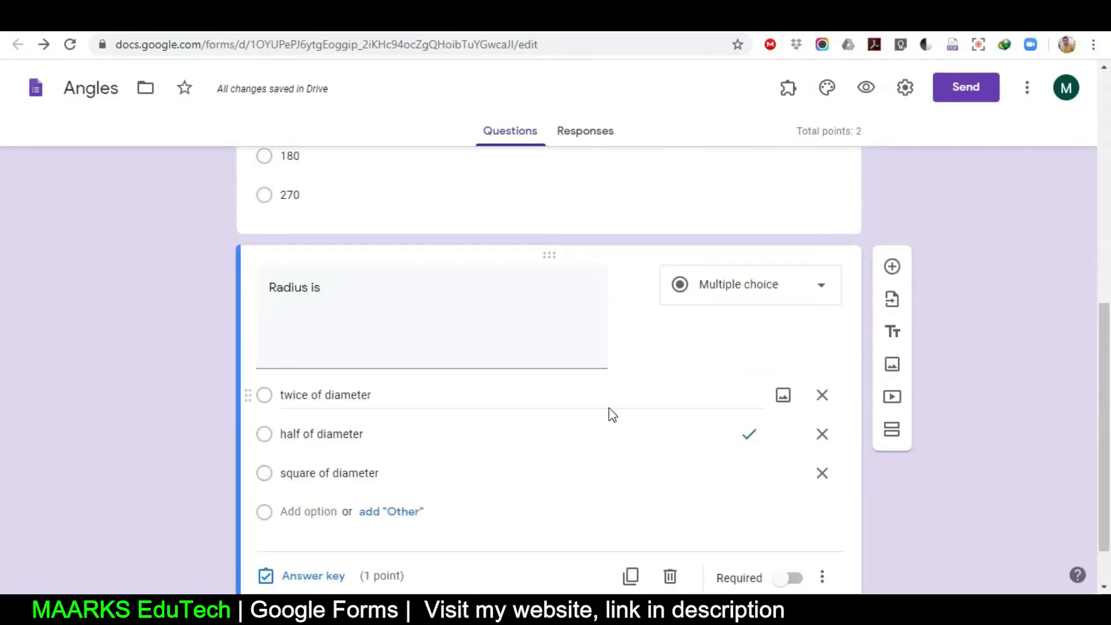
Add a new blank multiple-choice question below 'Radius is' and open Insert image for it
scroll(607, 411, "down", 1)
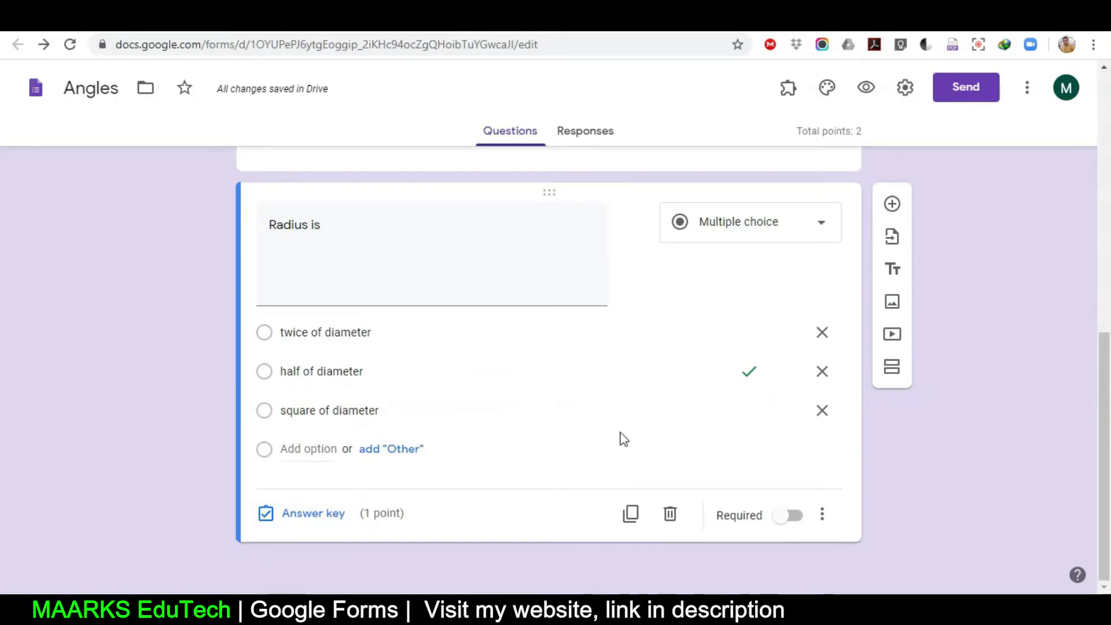
left_click(891, 207)
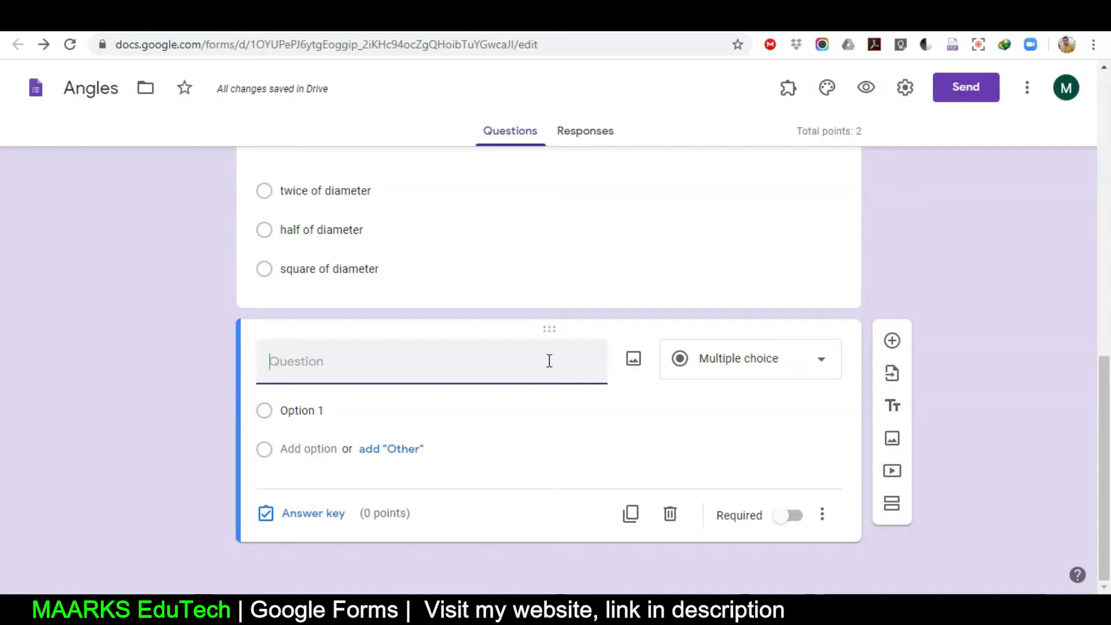
left_click(635, 362)
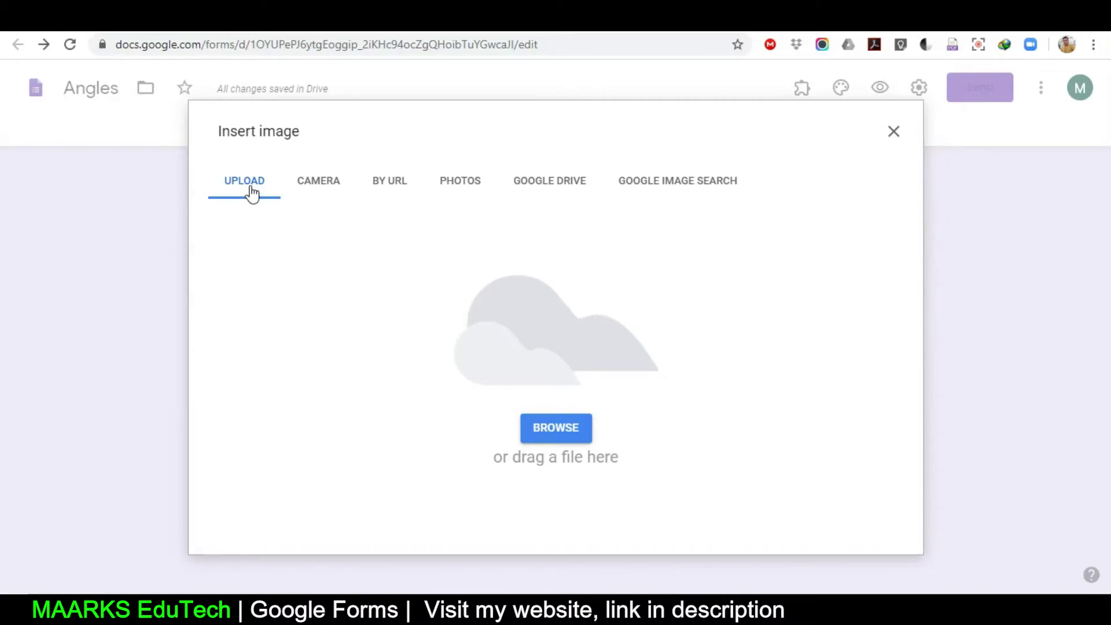
Upload bodmas.png, showing '6 ÷ 2(1+2) =', into the new question
left_click(576, 440)
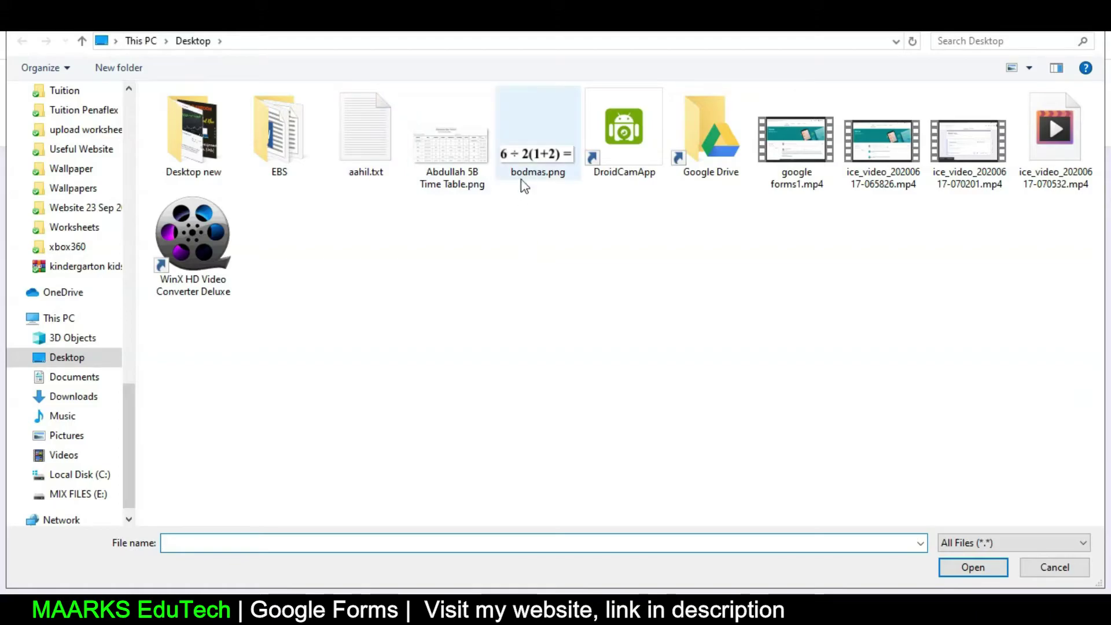
type("bod")
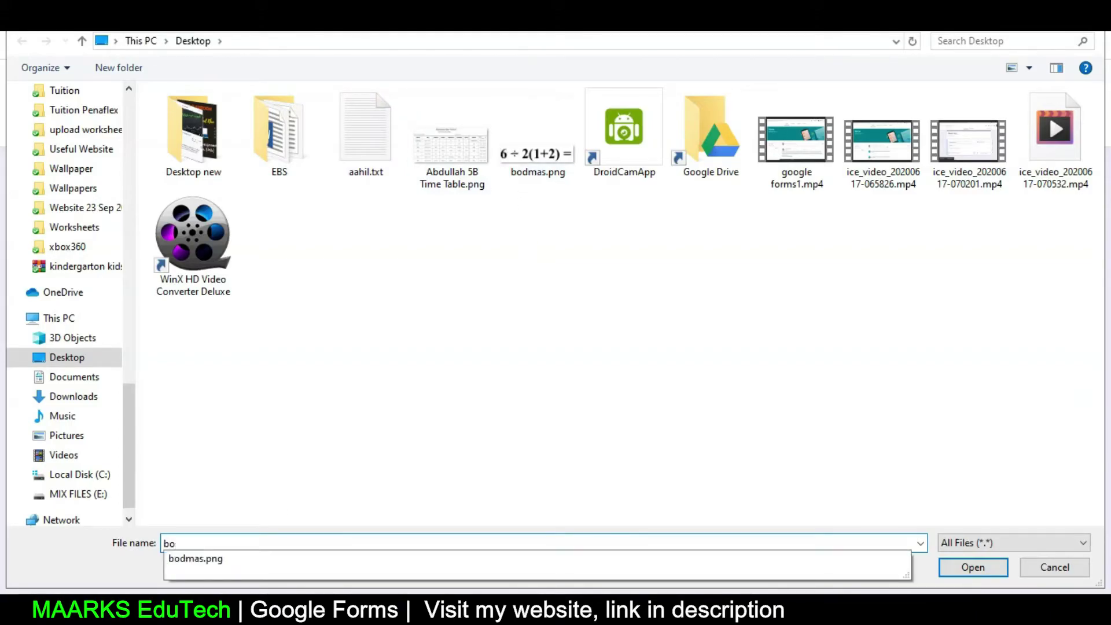
left_click(225, 559)
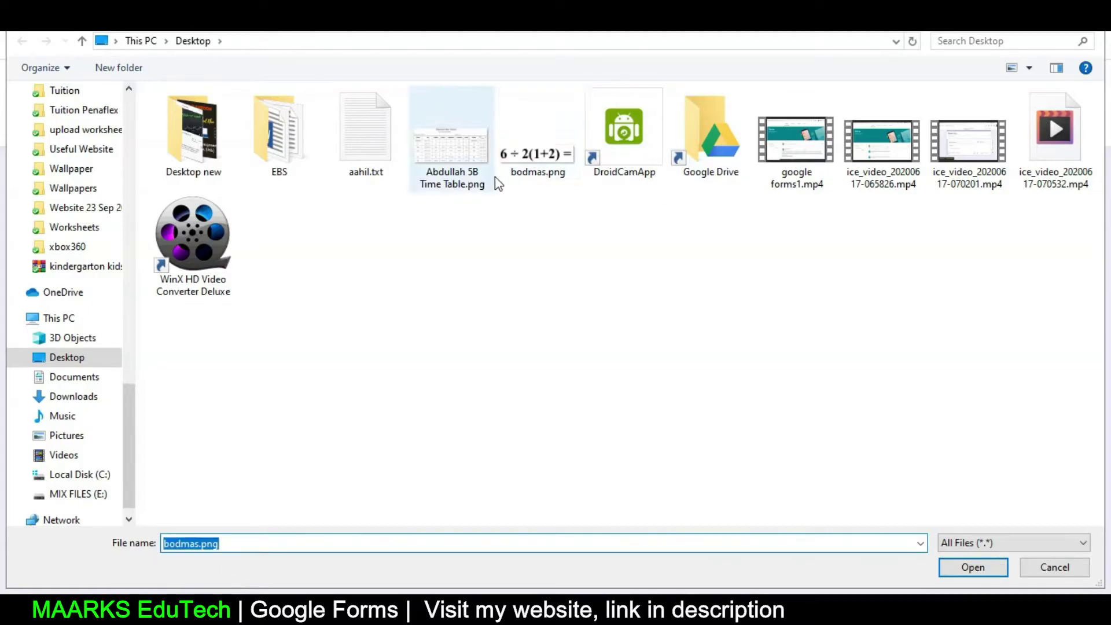
double_click(520, 168)
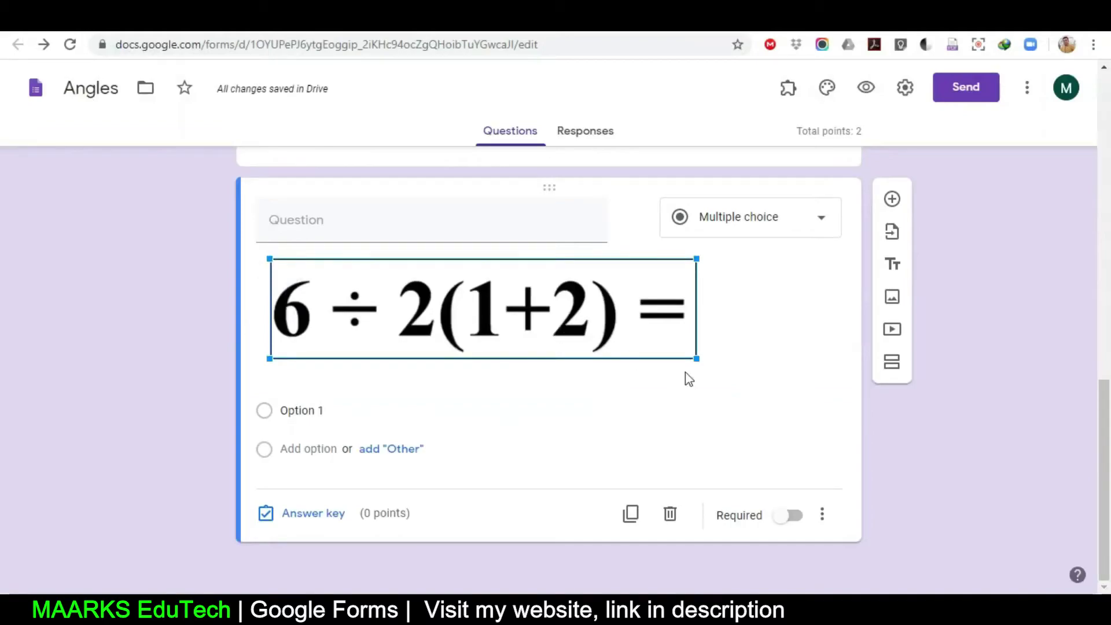
Shrink the 6 ÷ 2(1+2) = image and give its question the answer choices 9, 6 and 1
left_click_drag(694, 358, 467, 302)
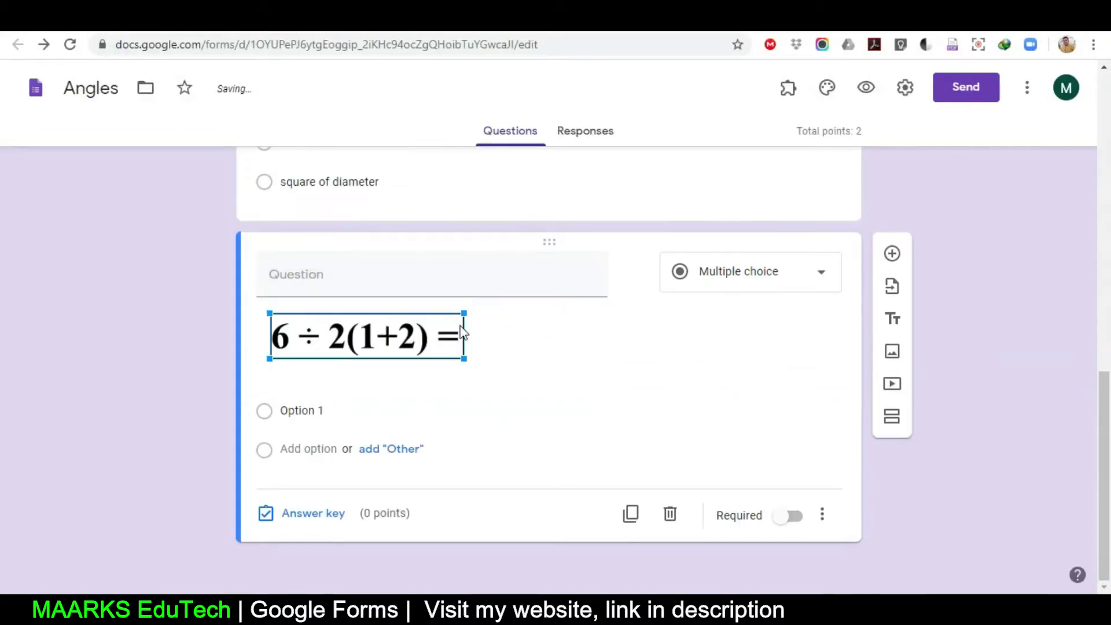
left_click_drag(463, 358, 443, 358)
left_click(479, 409)
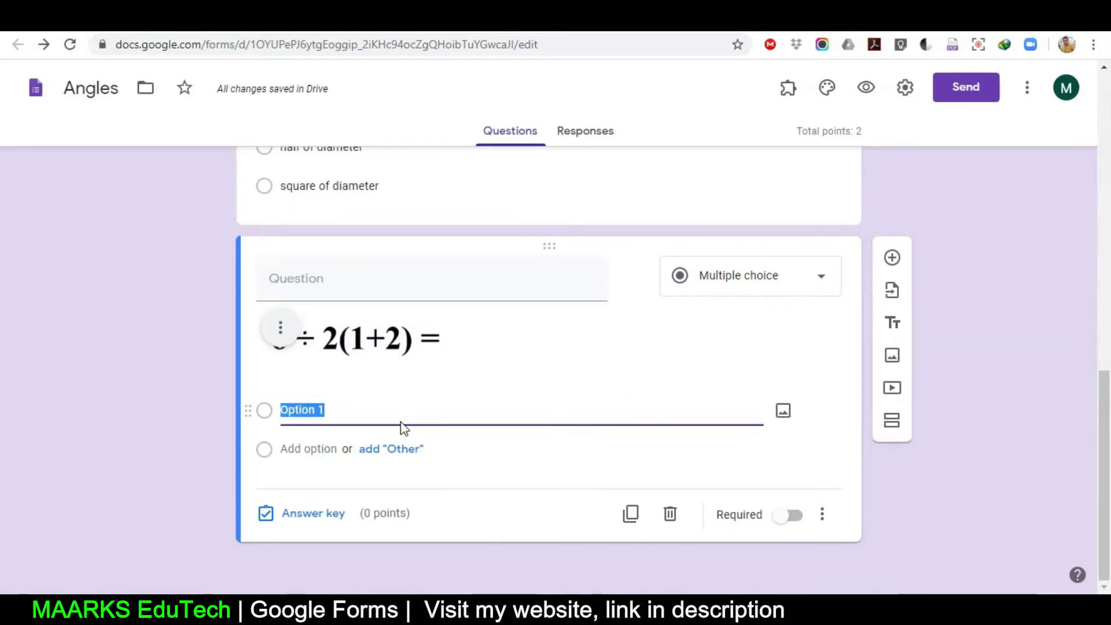
type("9")
key("Return")
type("6")
key("Return")
type("1")
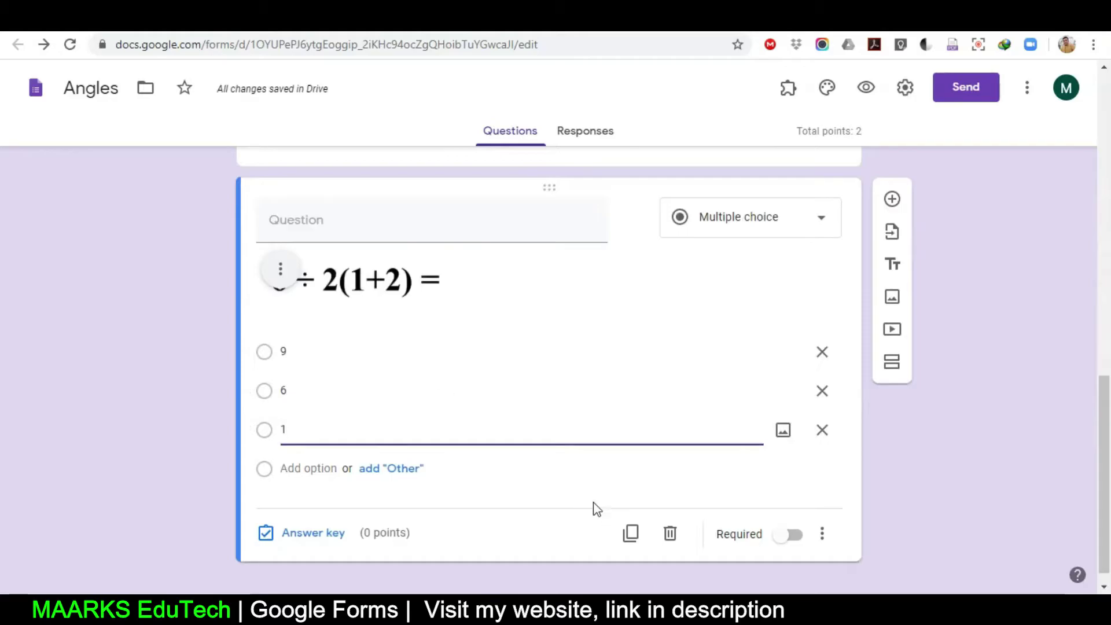
scroll(647, 461, "up", 10)
scroll(647, 471, "down", 10)
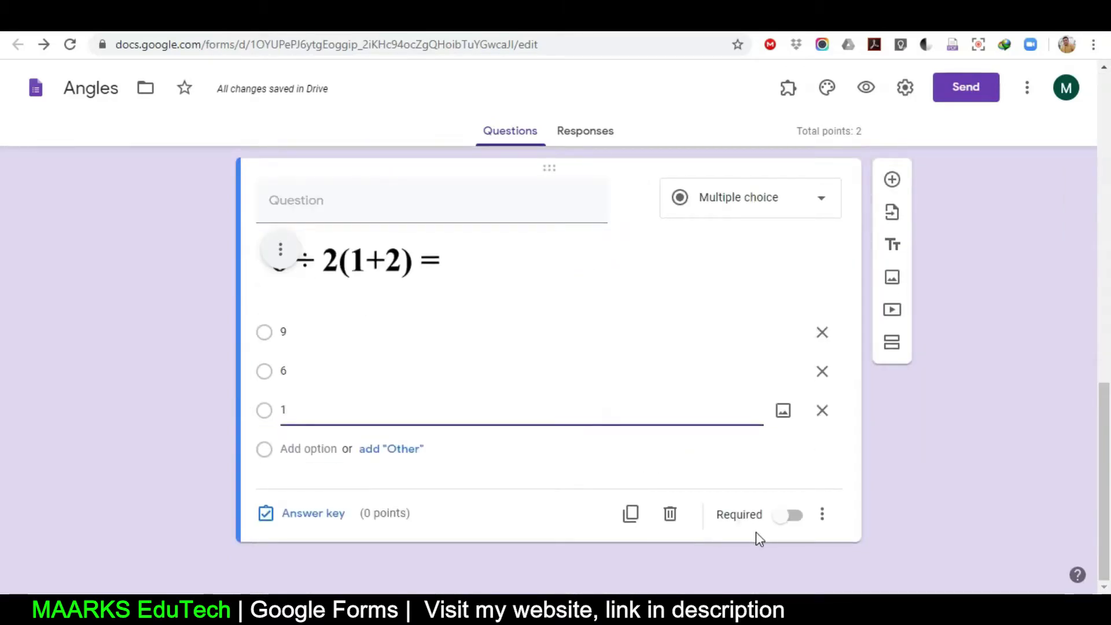
scroll(617, 377, "up", 5)
Duplicate the supplementary angles question and reword the copy to ask about complementary angles
scroll(568, 424, "down", 2)
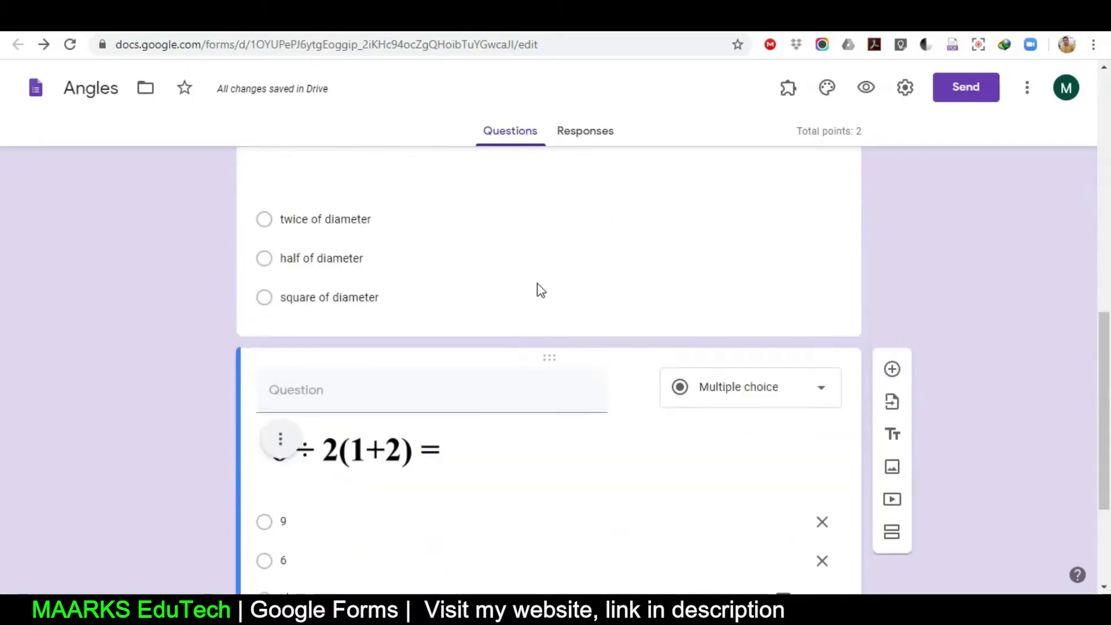
left_click(543, 301)
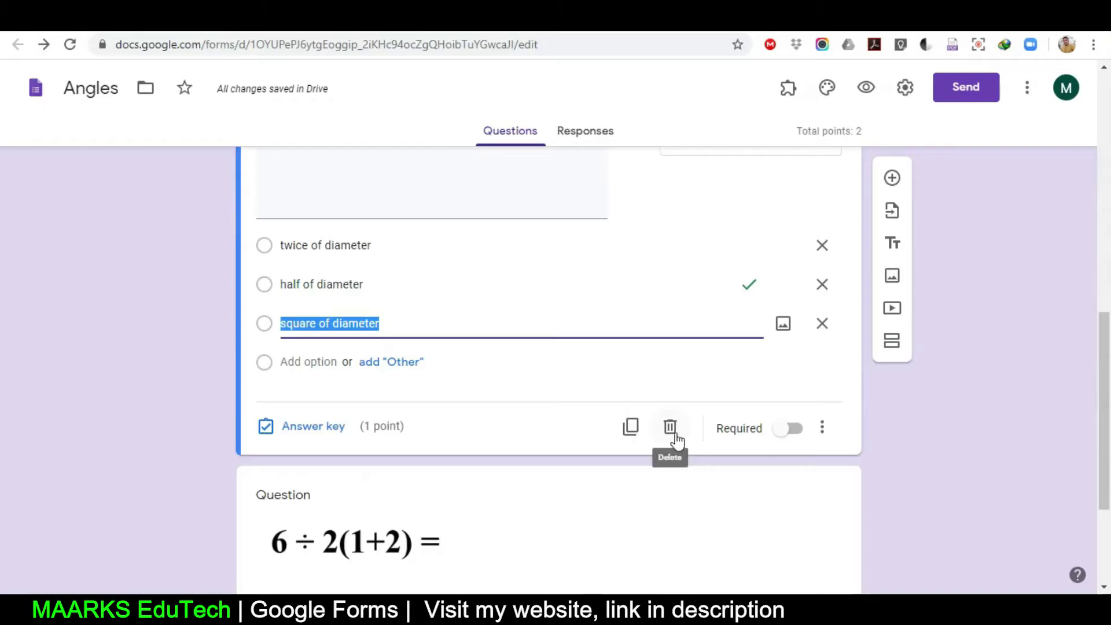
scroll(599, 391, "up", 6)
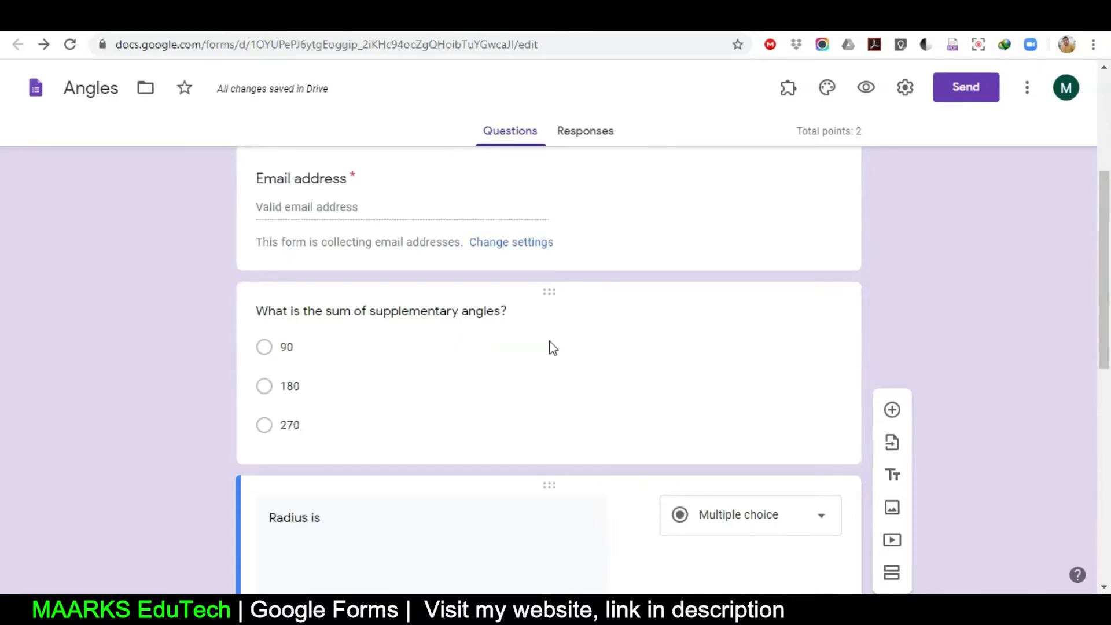
left_click(642, 408)
scroll(642, 406, "down", 3)
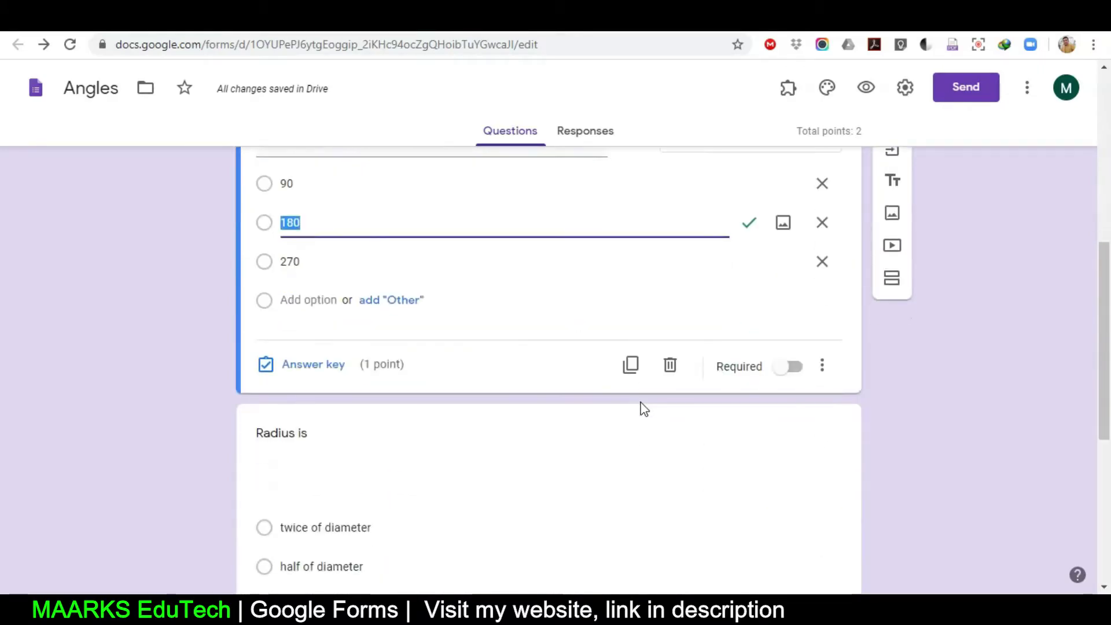
left_click(630, 366)
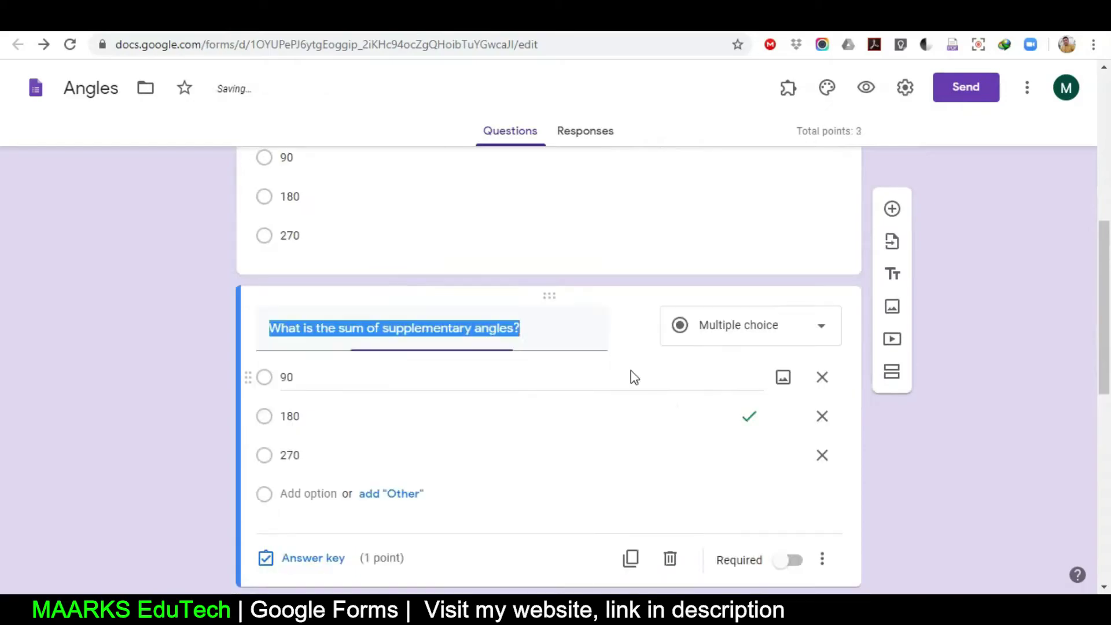
left_click(412, 329)
left_click_drag(381, 328, 467, 329)
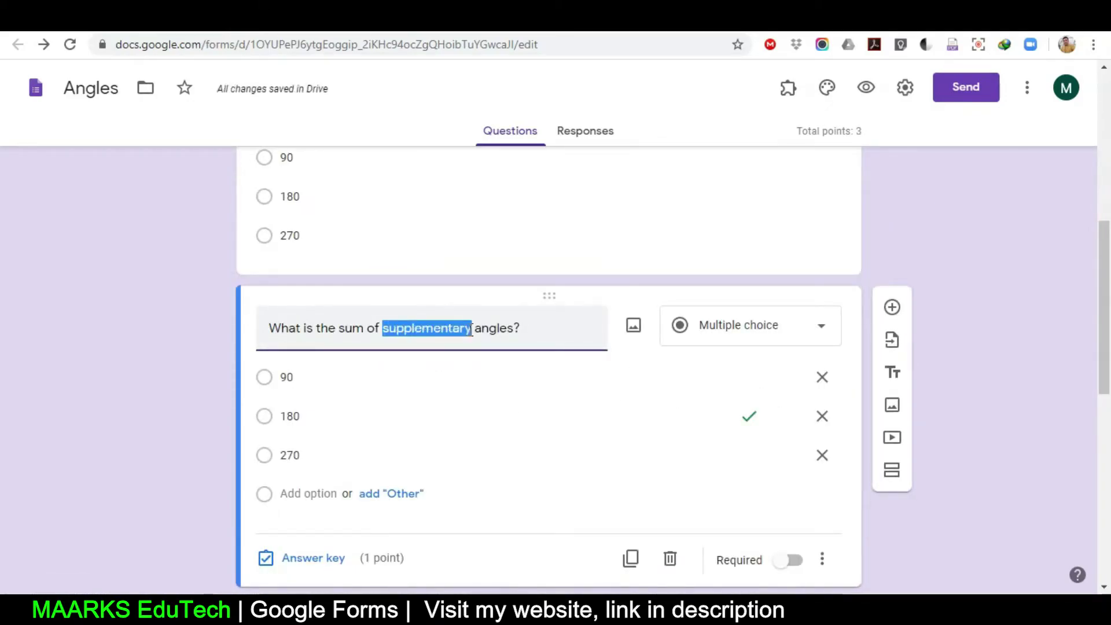
type("complementar")
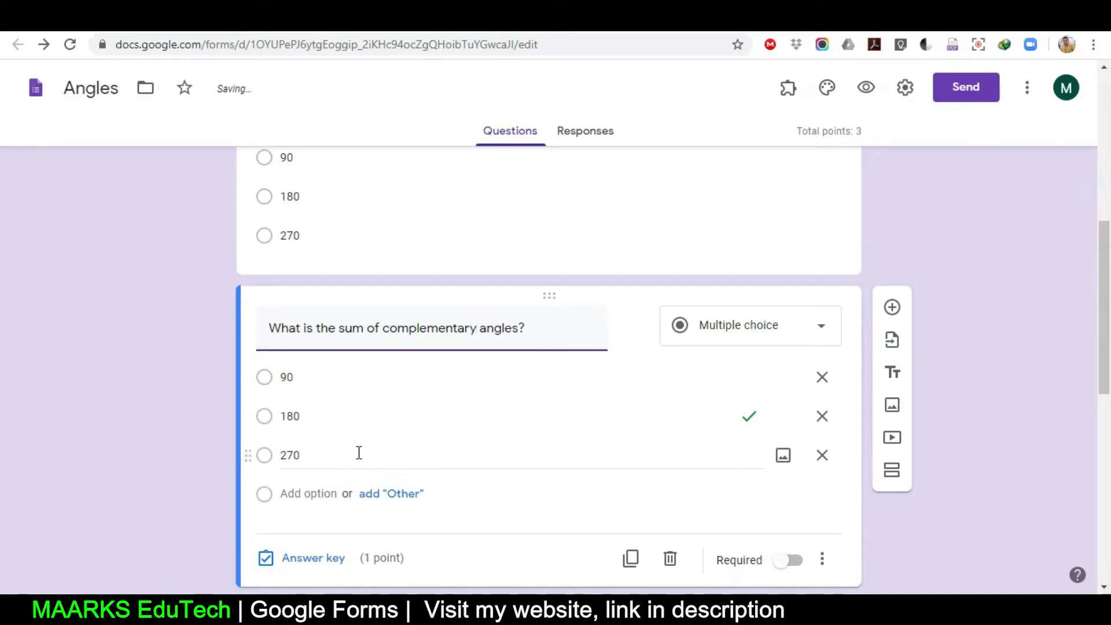
Key 90 instead of 180 as the copied question's correct answer
left_click(331, 560)
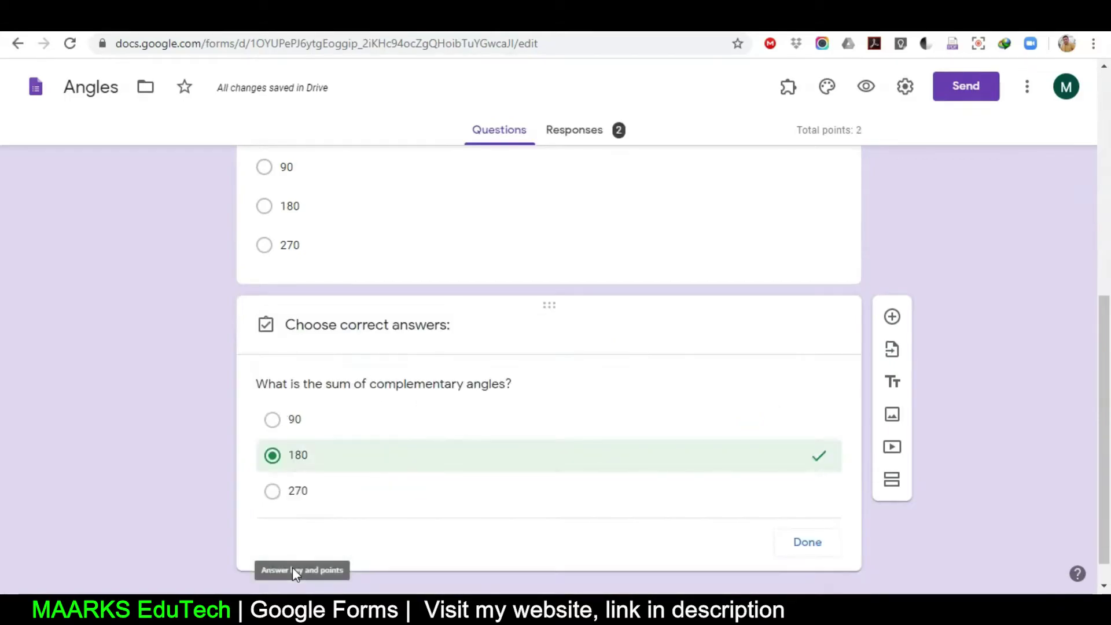
left_click(273, 458)
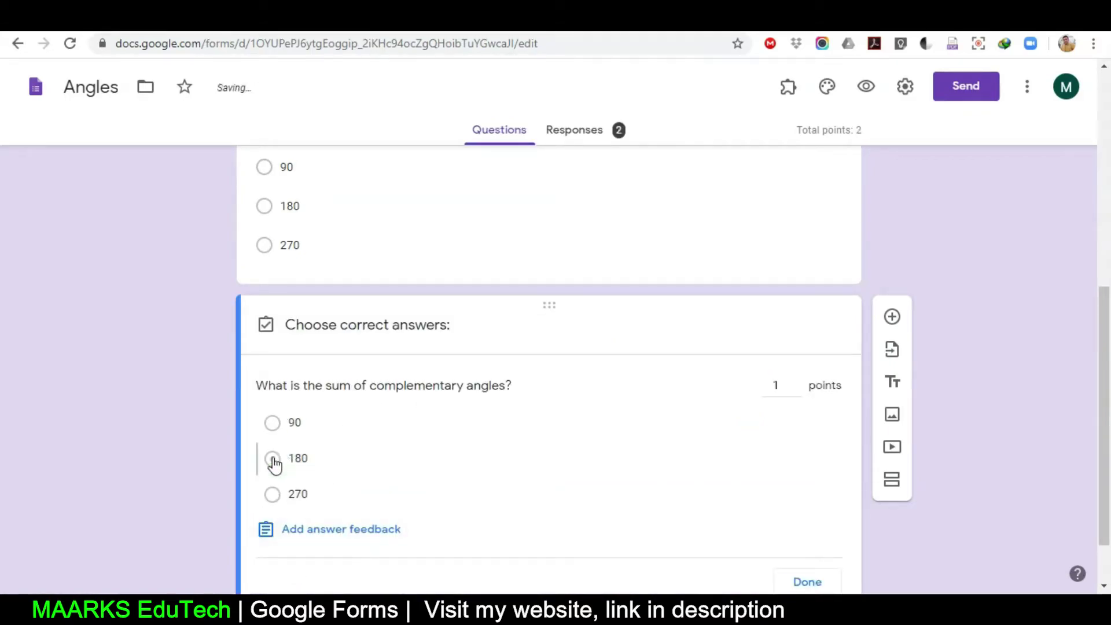
left_click(272, 423)
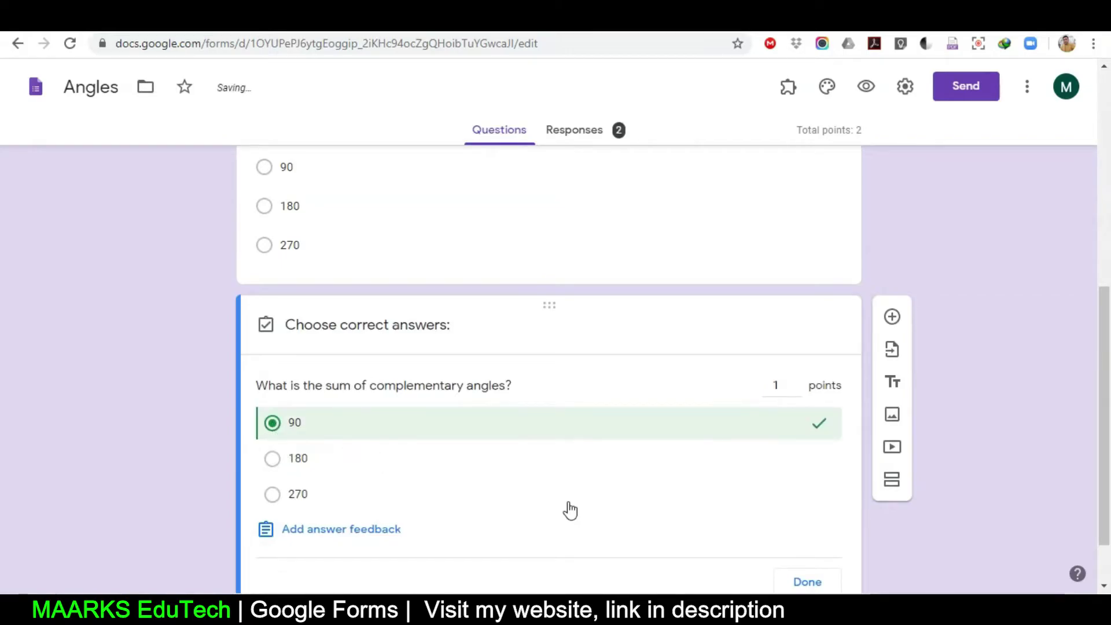
left_click(818, 585)
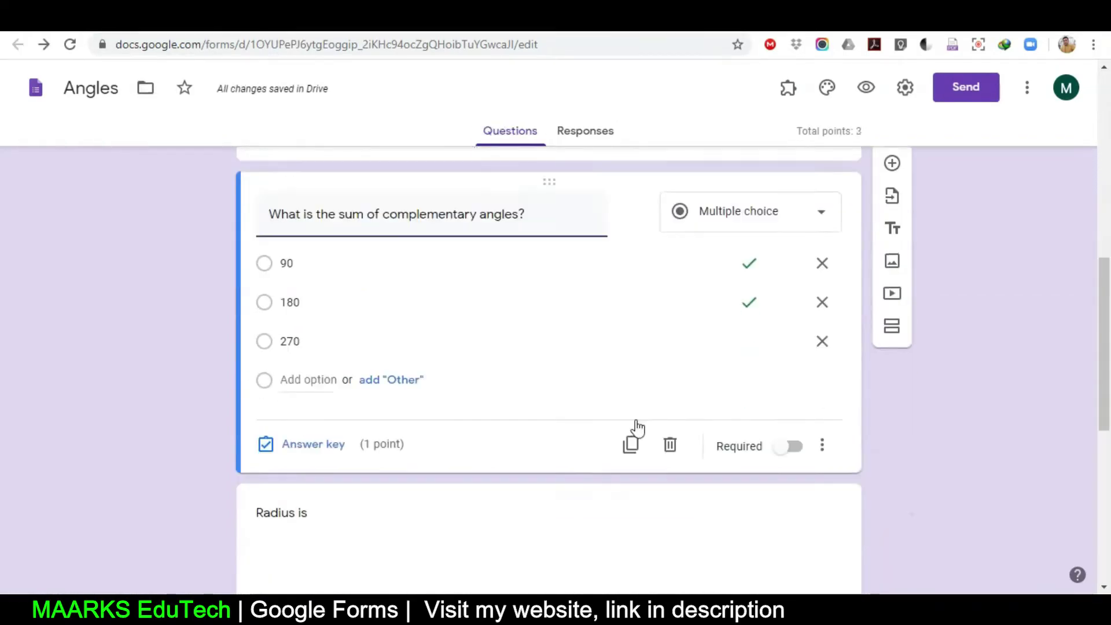
scroll(546, 353, "down", 3)
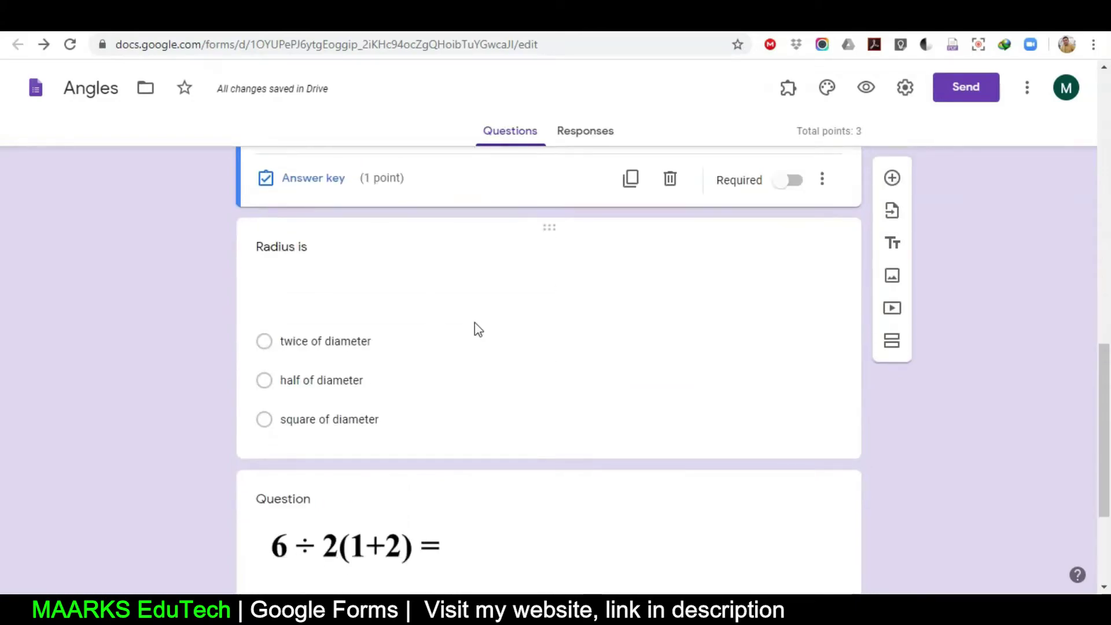
Make the 6 ÷ 2(1+2) = question required and key 1 as its correct answer
left_click(642, 473)
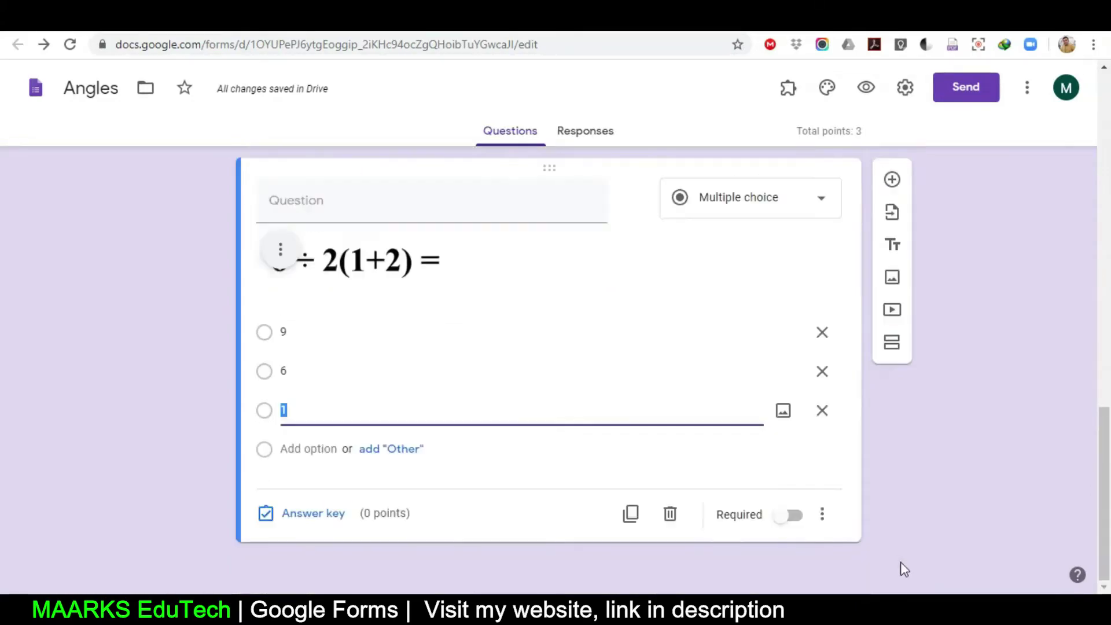
left_click(790, 519)
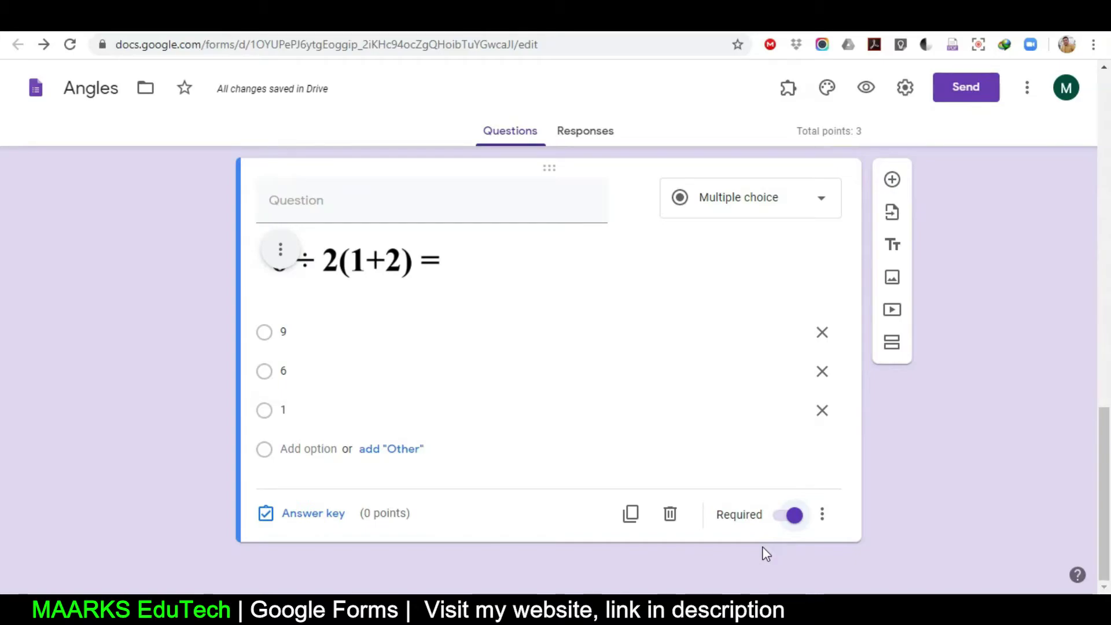
left_click(781, 517)
left_click(781, 516)
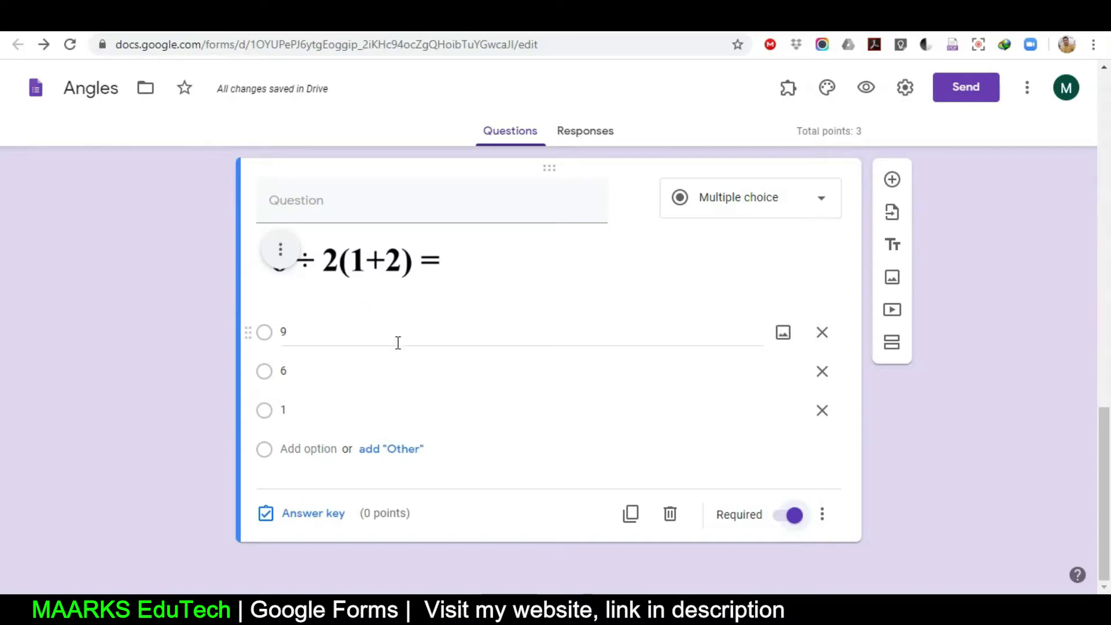
left_click(308, 517)
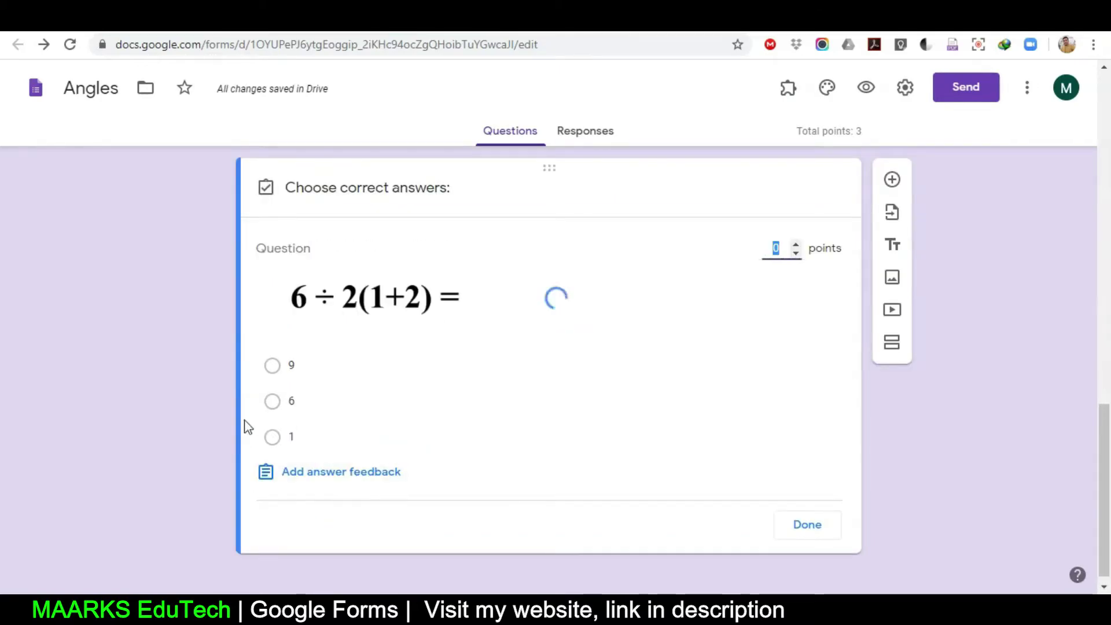
left_click(270, 439)
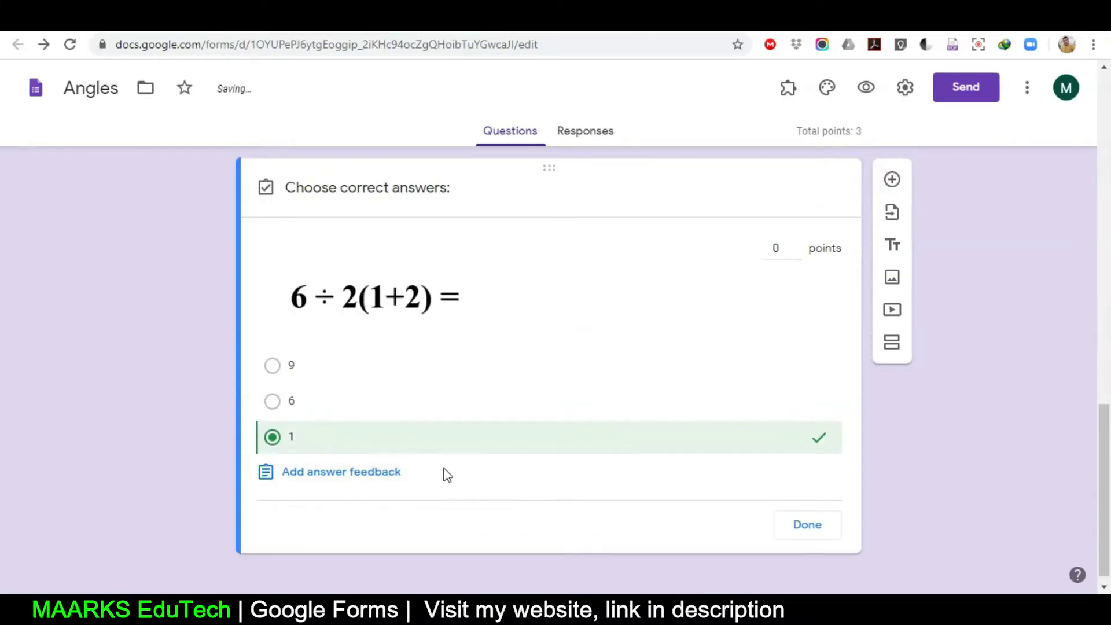
left_click(828, 531)
Open the respondent preview of the Types of Angles quiz
scroll(579, 405, "up", 10)
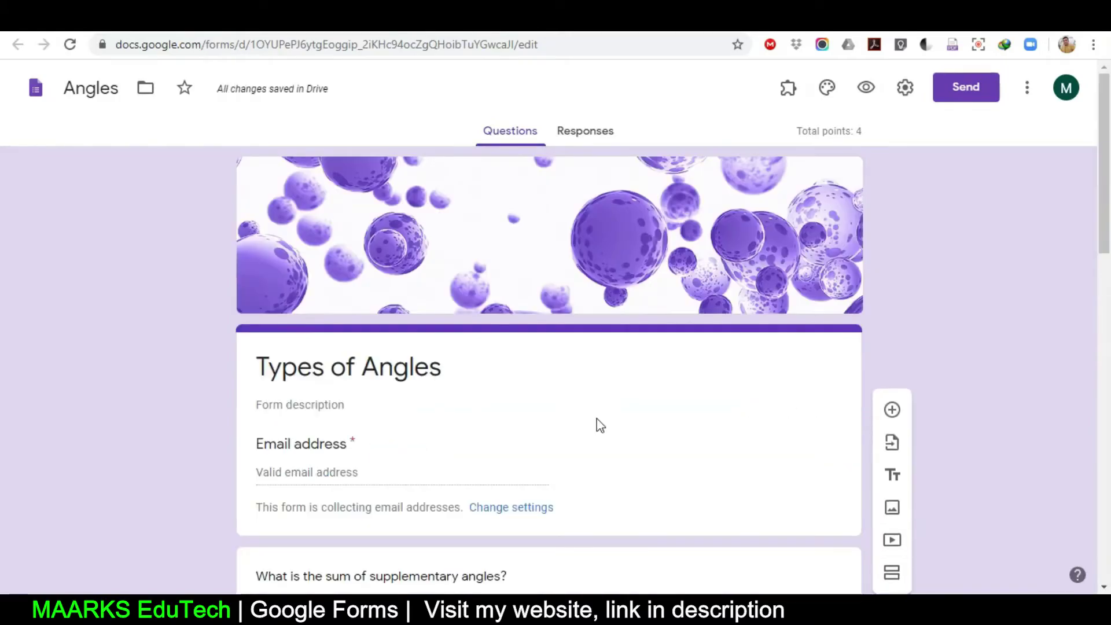
scroll(598, 420, "down", 13)
scroll(596, 422, "up", 15)
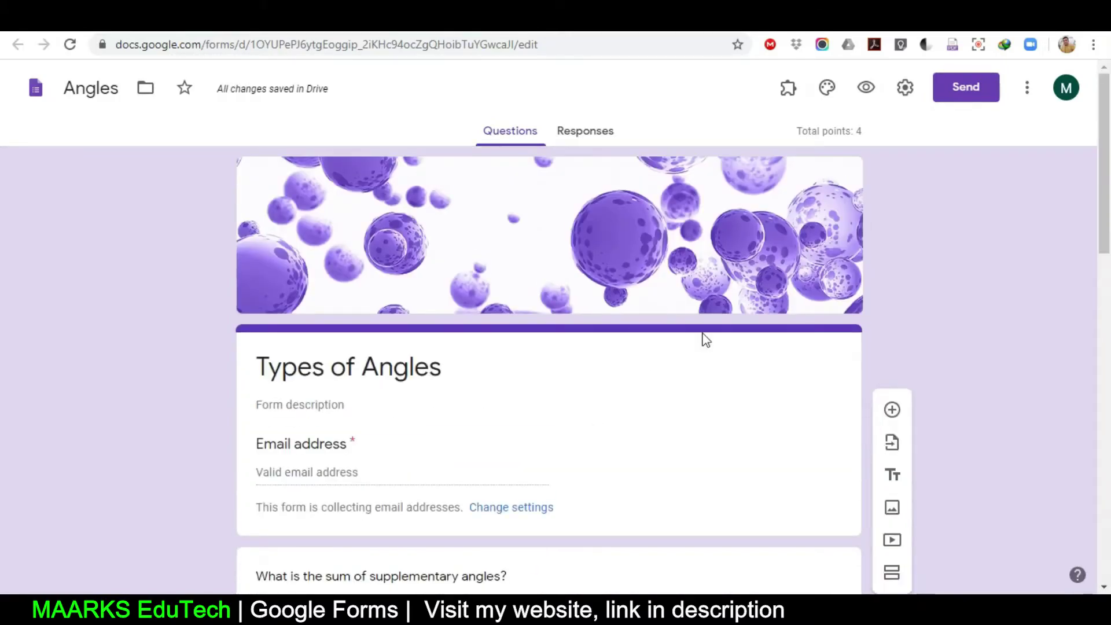
left_click(865, 93)
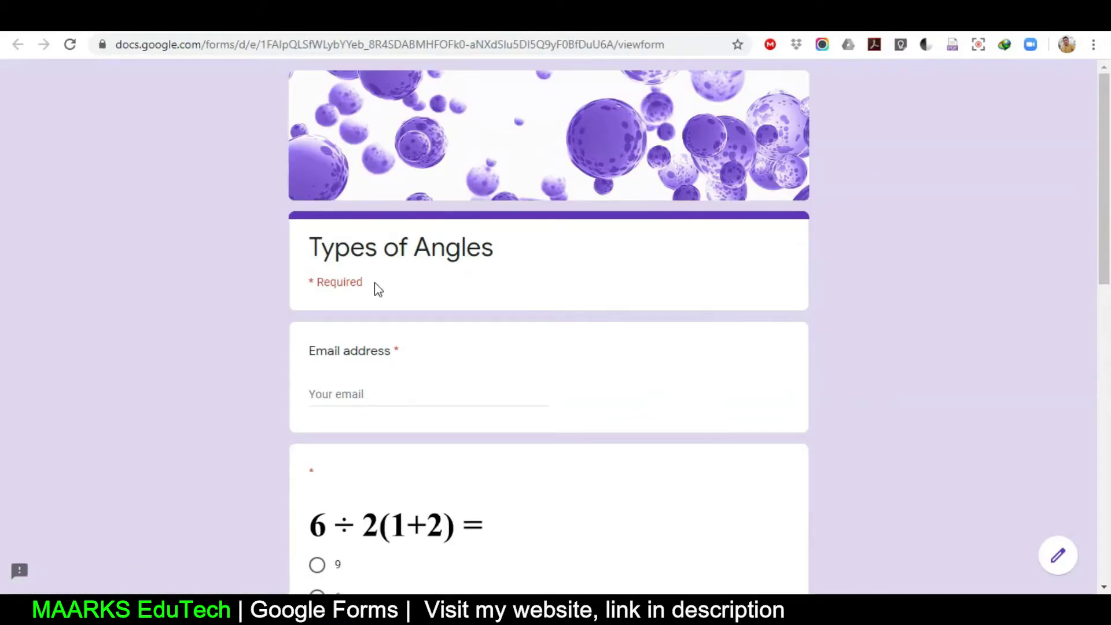
left_click_drag(1103, 267, 1091, 241)
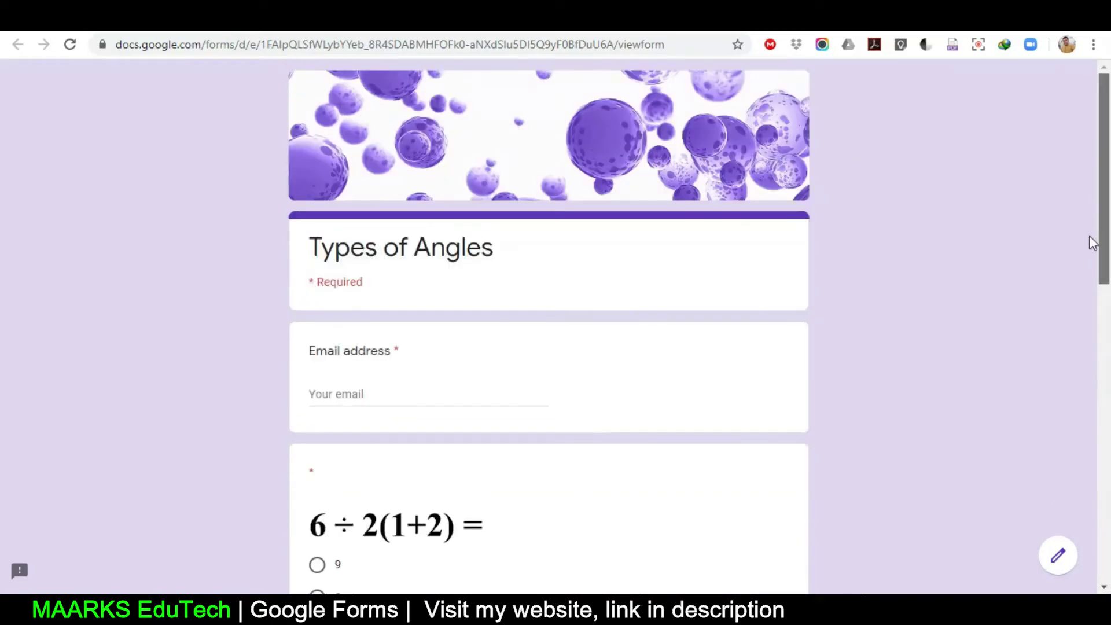
Set the Angles assignment's points to 4
left_click(290, 15)
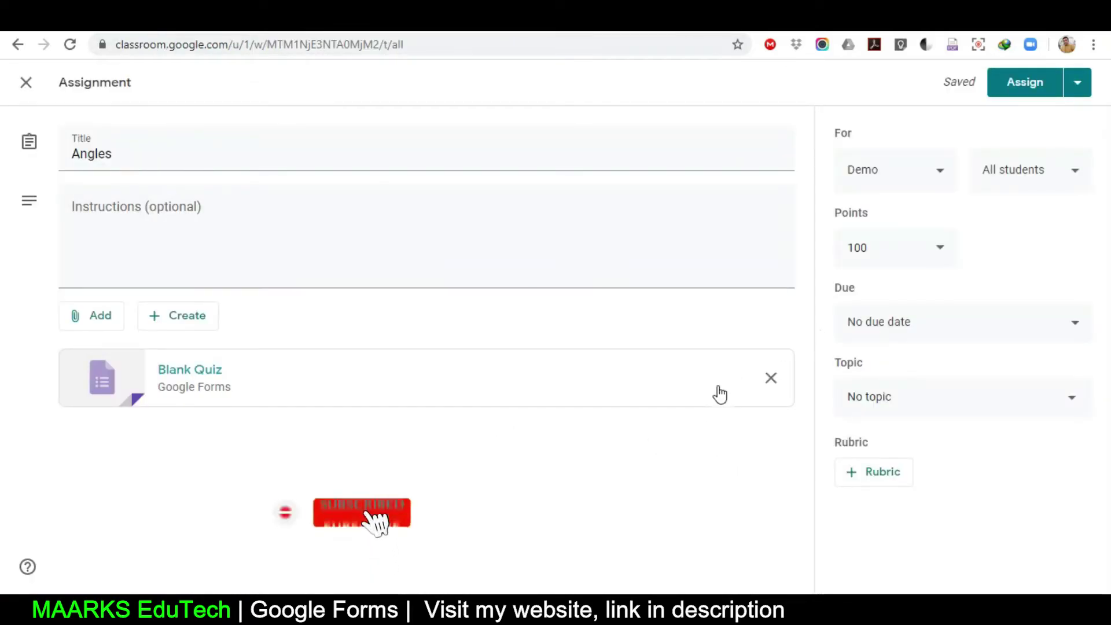
left_click(833, 249)
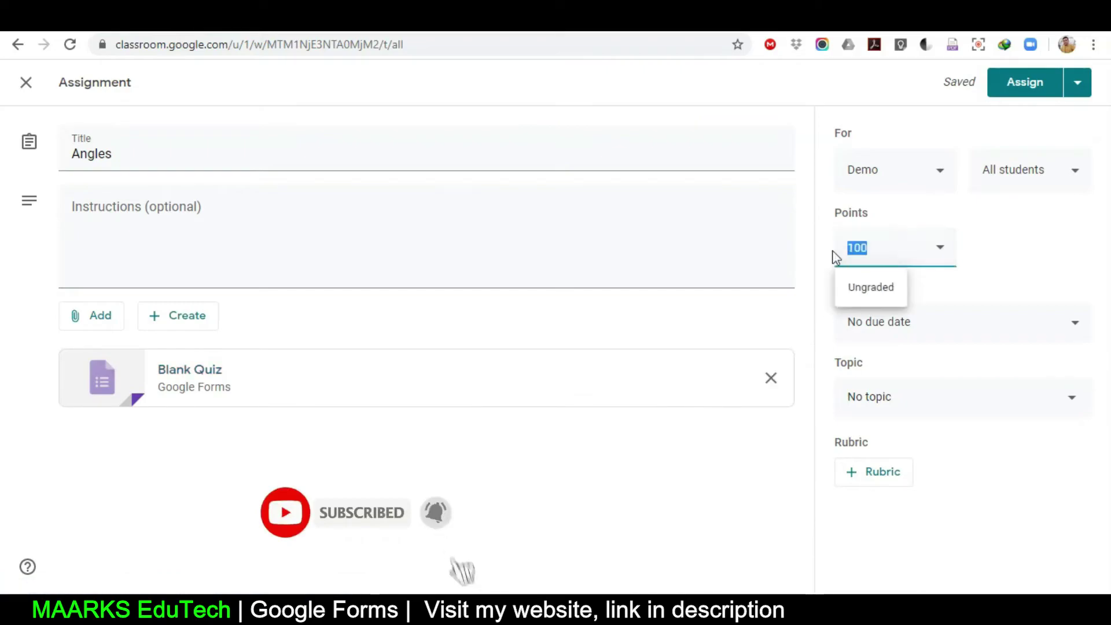
type("4")
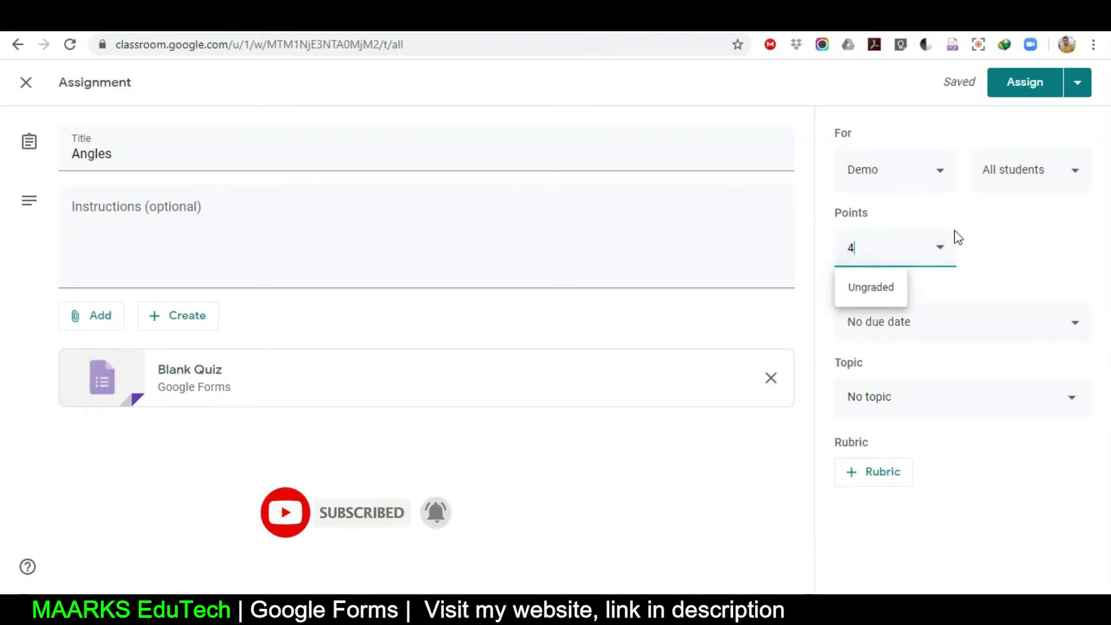
left_click(999, 243)
Set the due date to Saturday, June 20 and assign the quiz to the Demo class
left_click(998, 335)
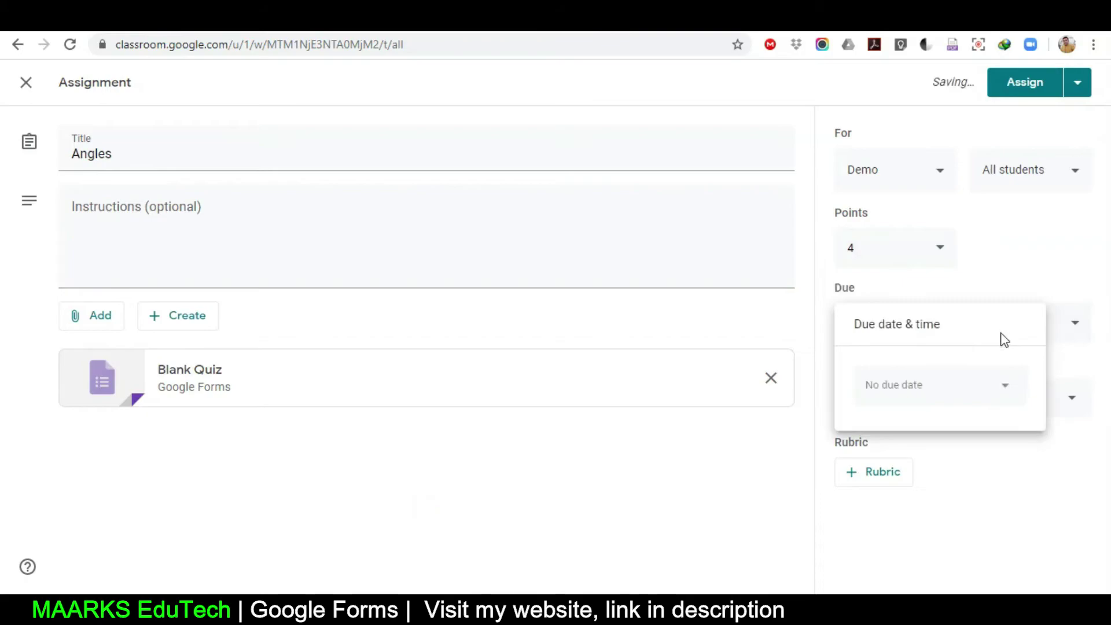
left_click(994, 395)
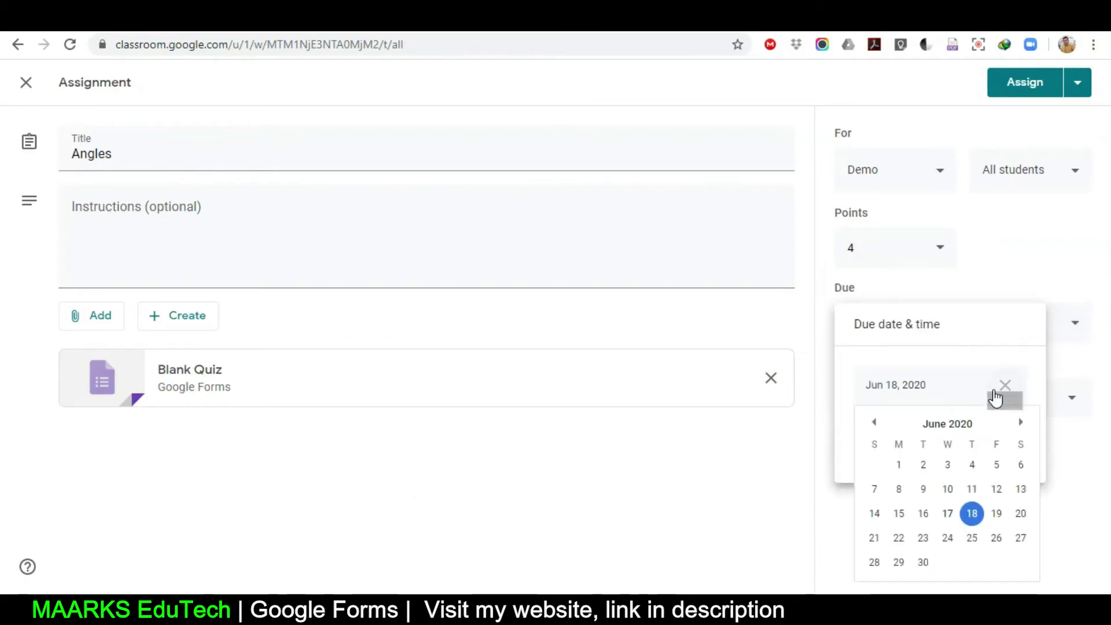
left_click(1019, 515)
left_click(992, 491)
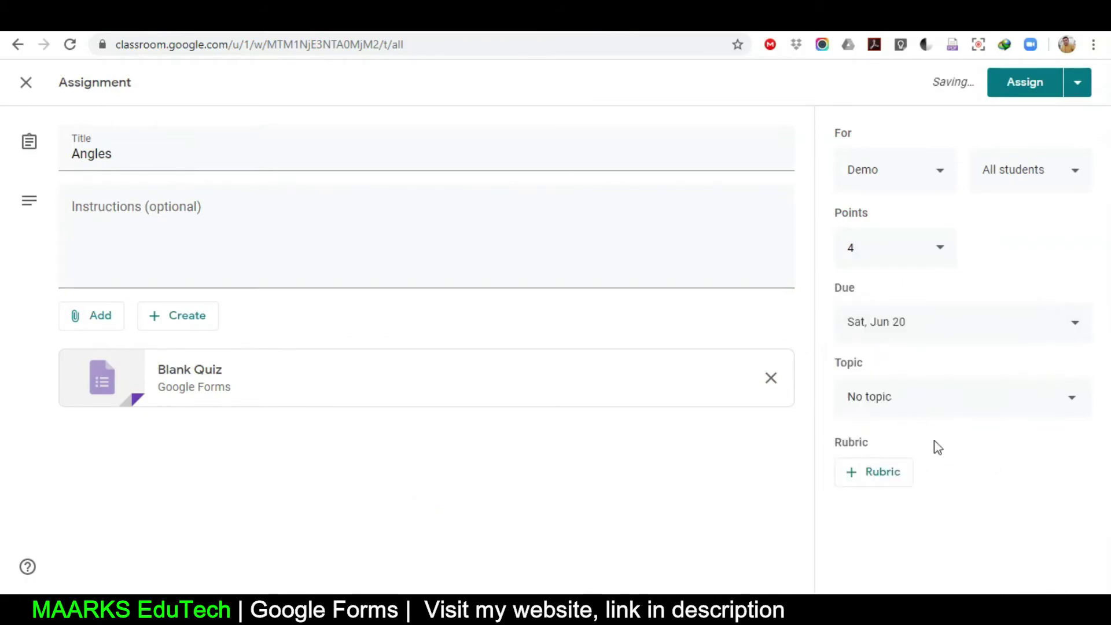
left_click(931, 327)
left_click(937, 450)
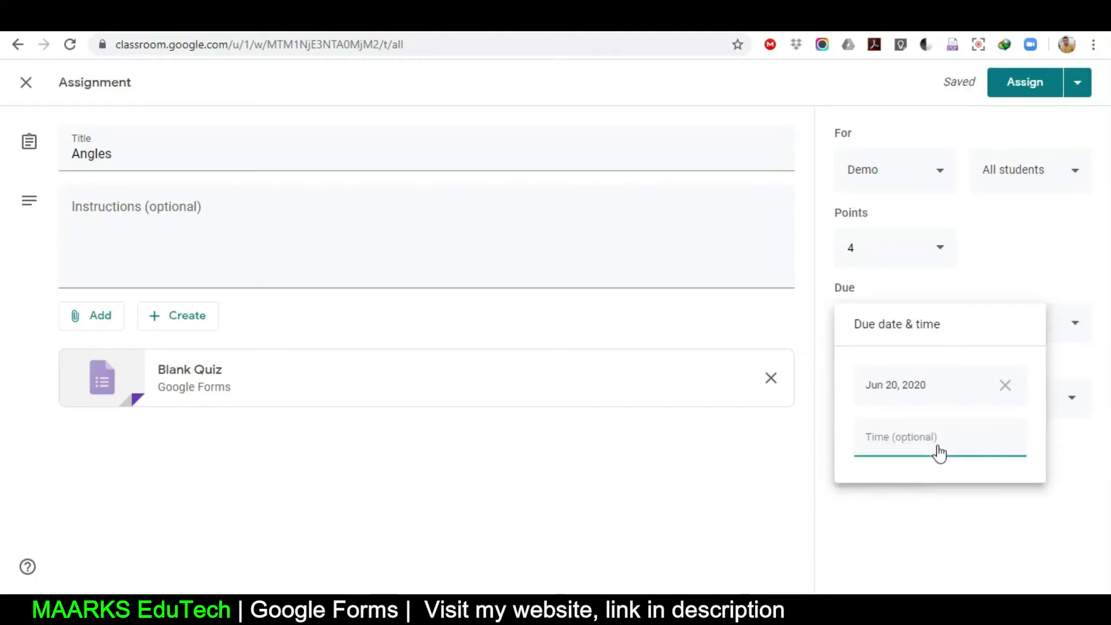
left_click(1012, 104)
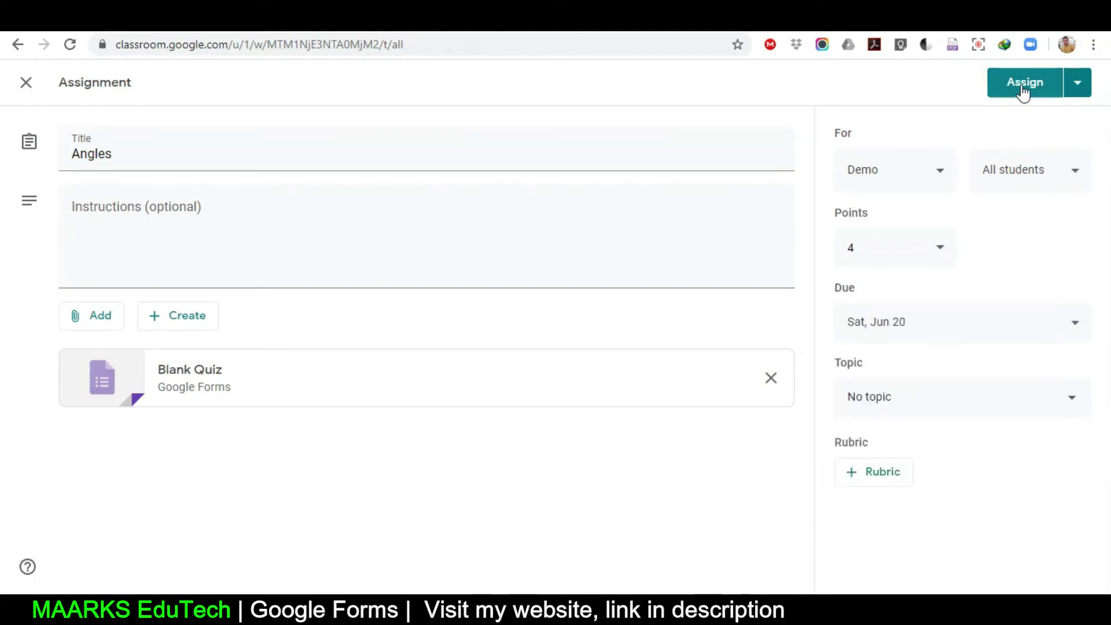
left_click(1021, 89)
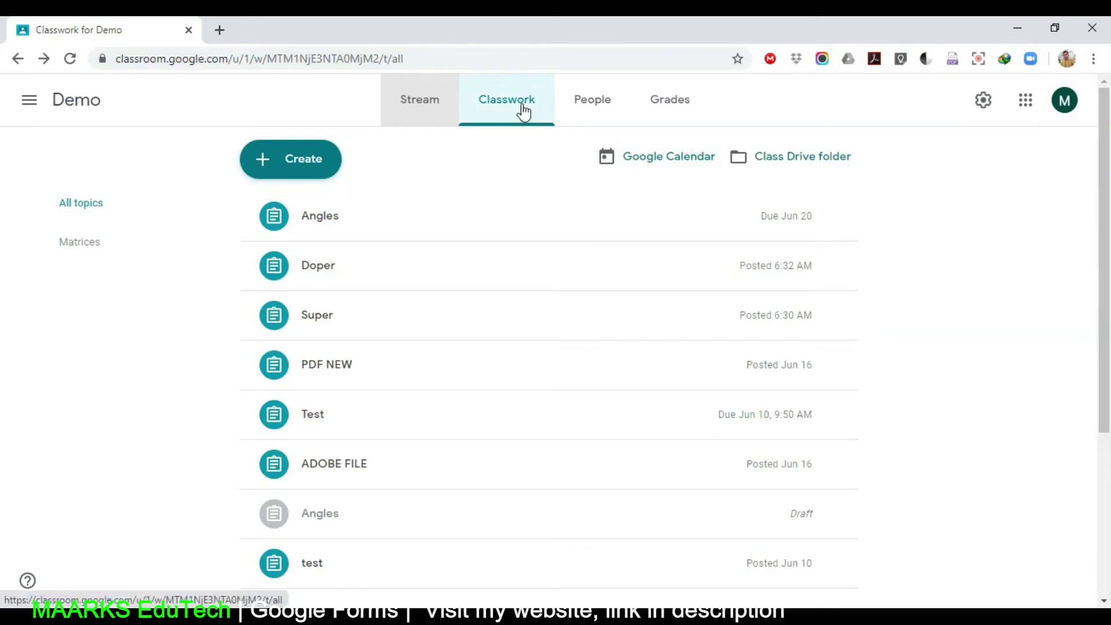
Expand the Angles assignment in Classwork and open its student work
left_click(520, 112)
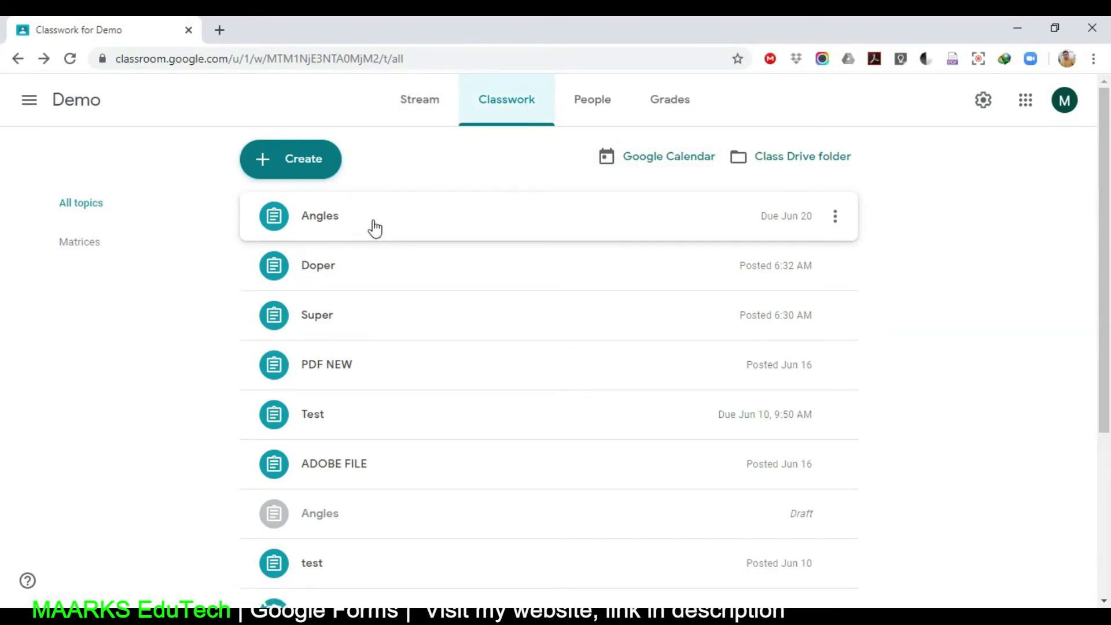
left_click(459, 225)
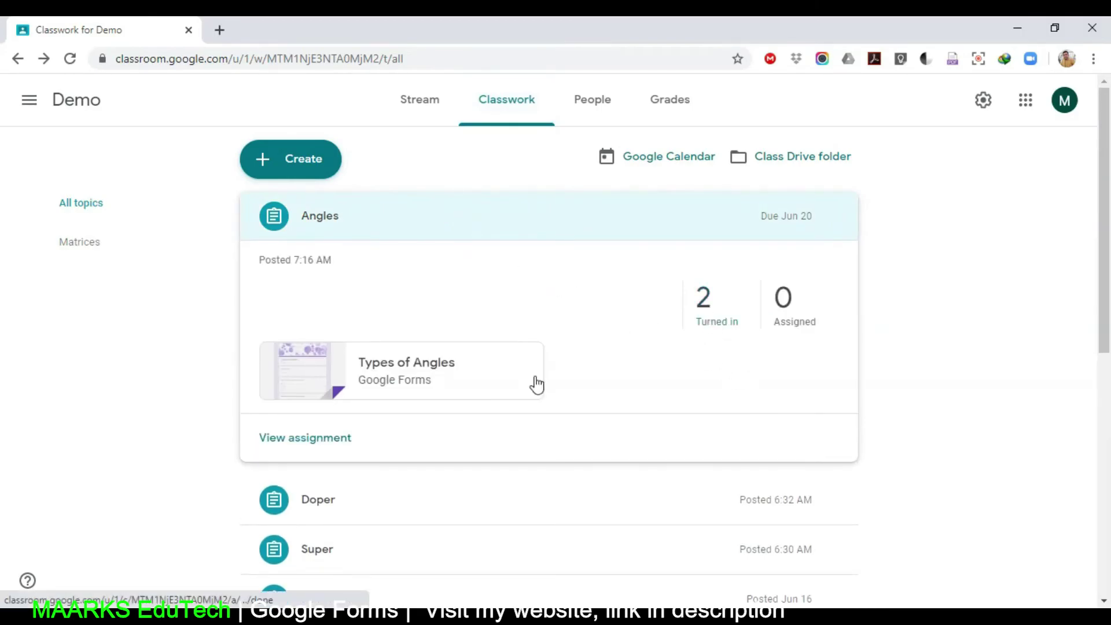
left_click(299, 441)
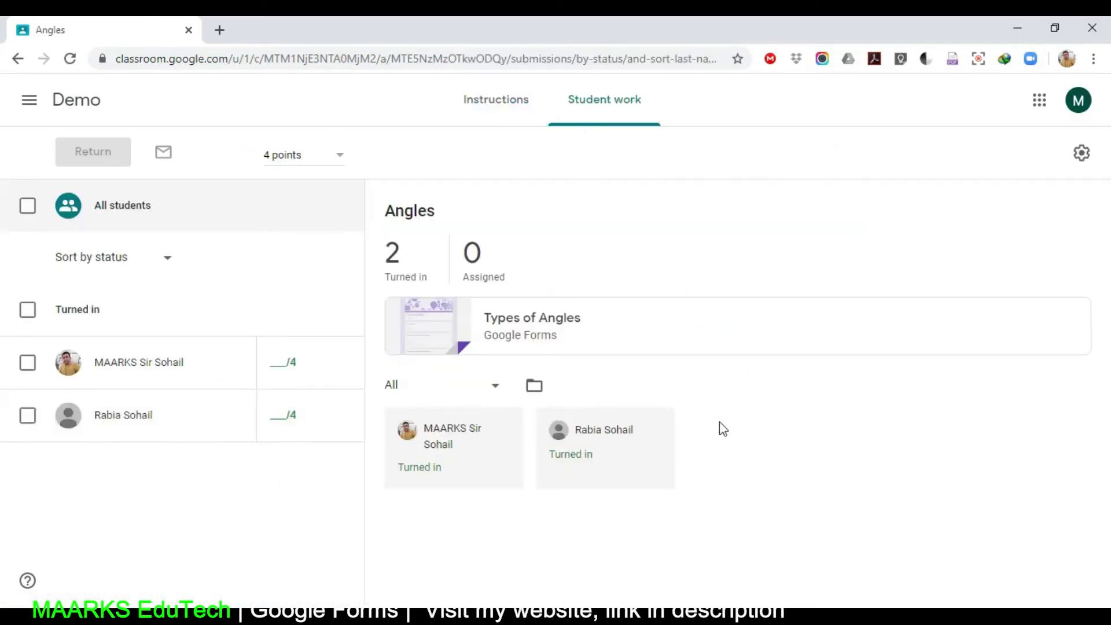
double_click(438, 443)
triple_click(585, 437)
left_click(515, 445)
Go back to the Demo class's Classwork page through the classes list
left_click(29, 102)
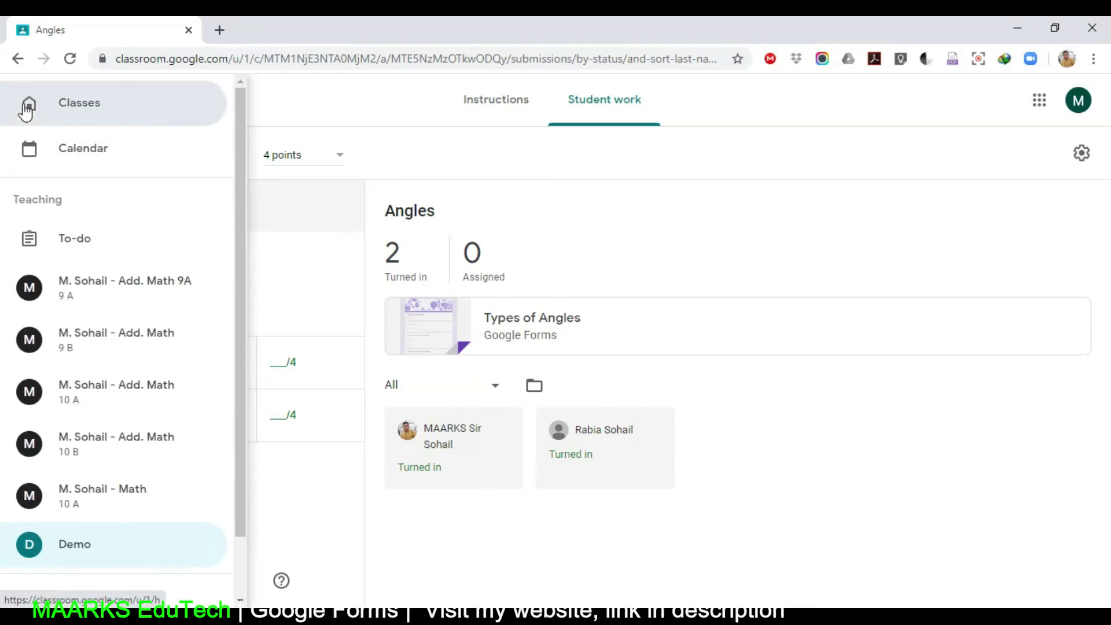
left_click(27, 103)
left_click(347, 428)
scroll(747, 436, "down", 4)
left_click(505, 110)
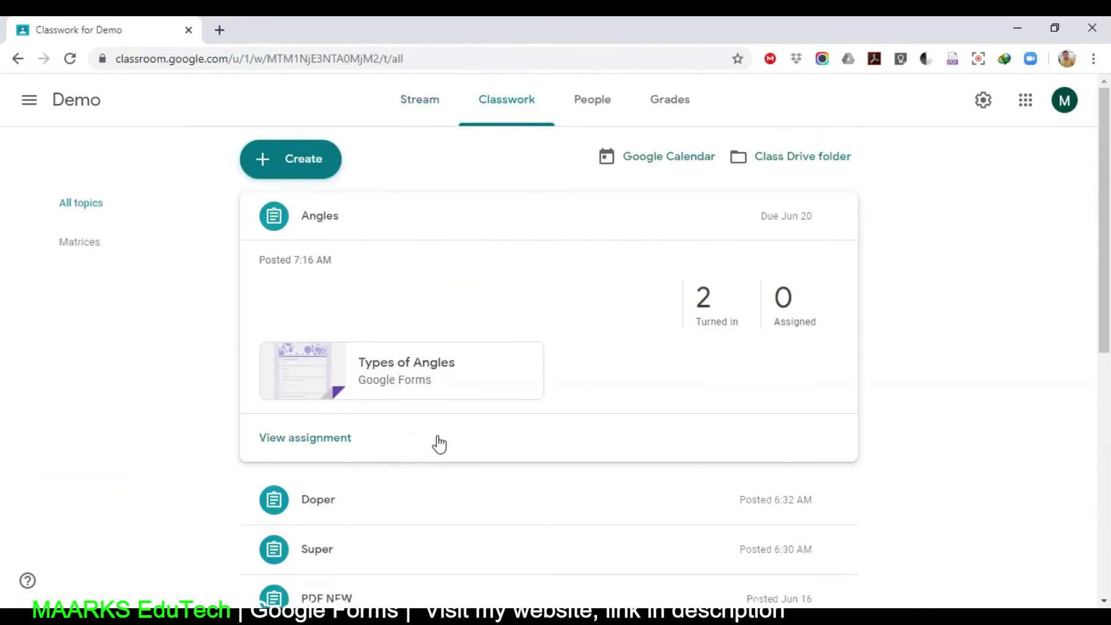
Review the Types of Angles form's response scores of 2 and 4 out of 4, then return to Classroom
left_click(393, 380)
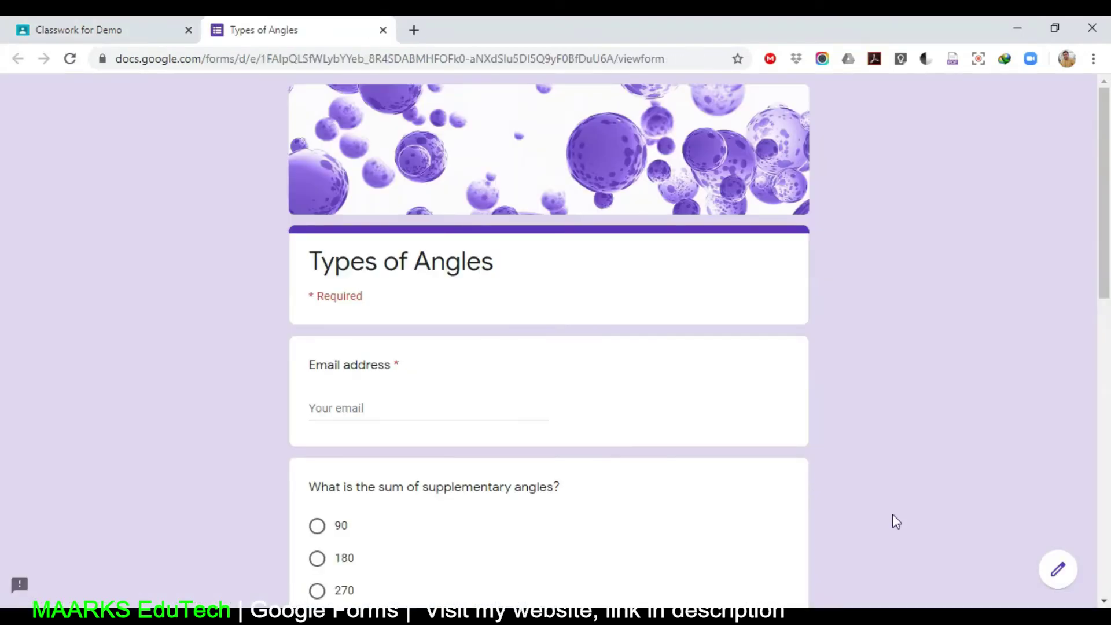
left_click(1057, 574)
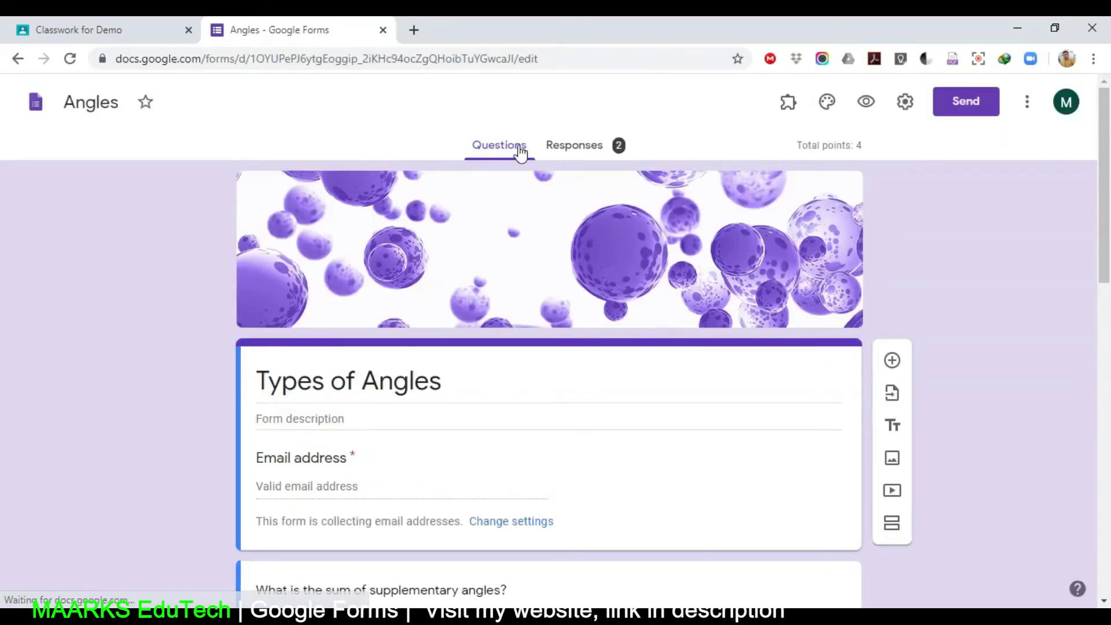
left_click(576, 153)
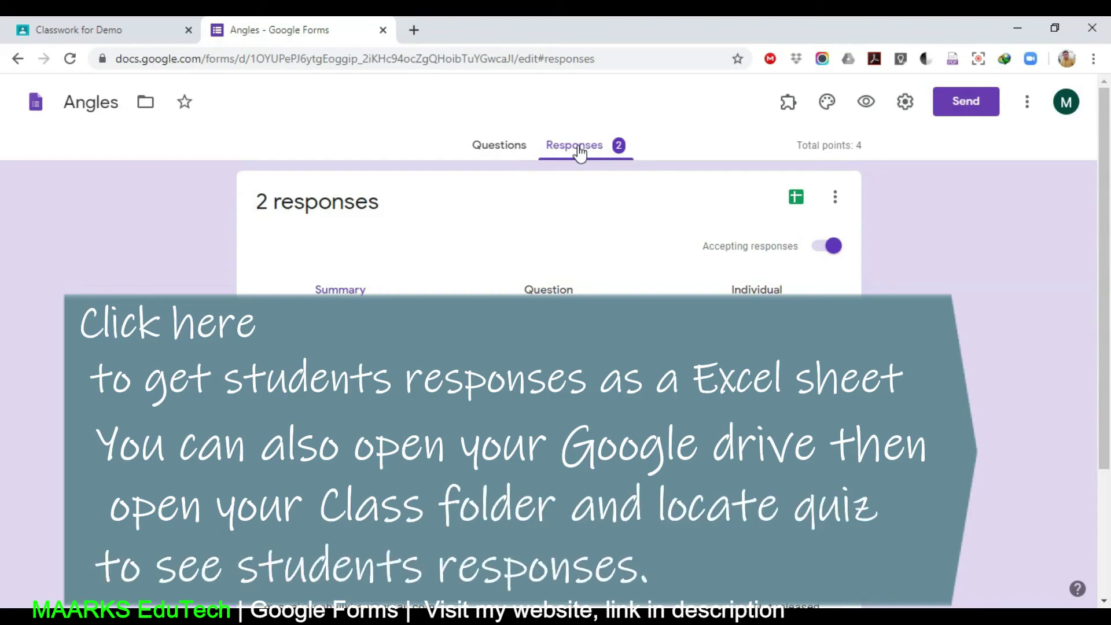
scroll(636, 394, "down", 8)
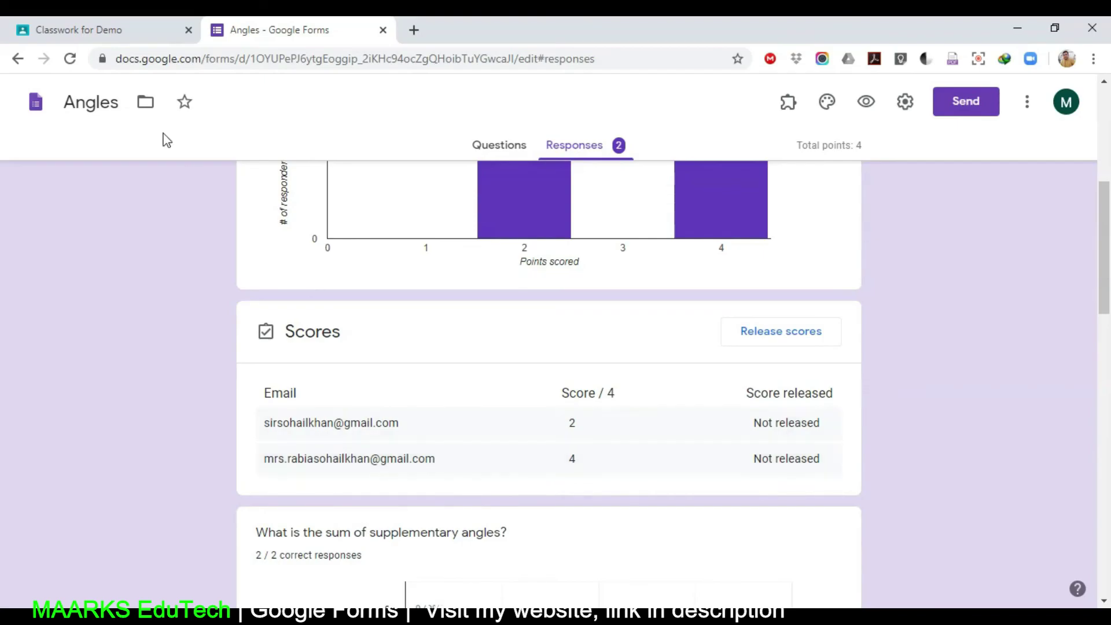
left_click(89, 31)
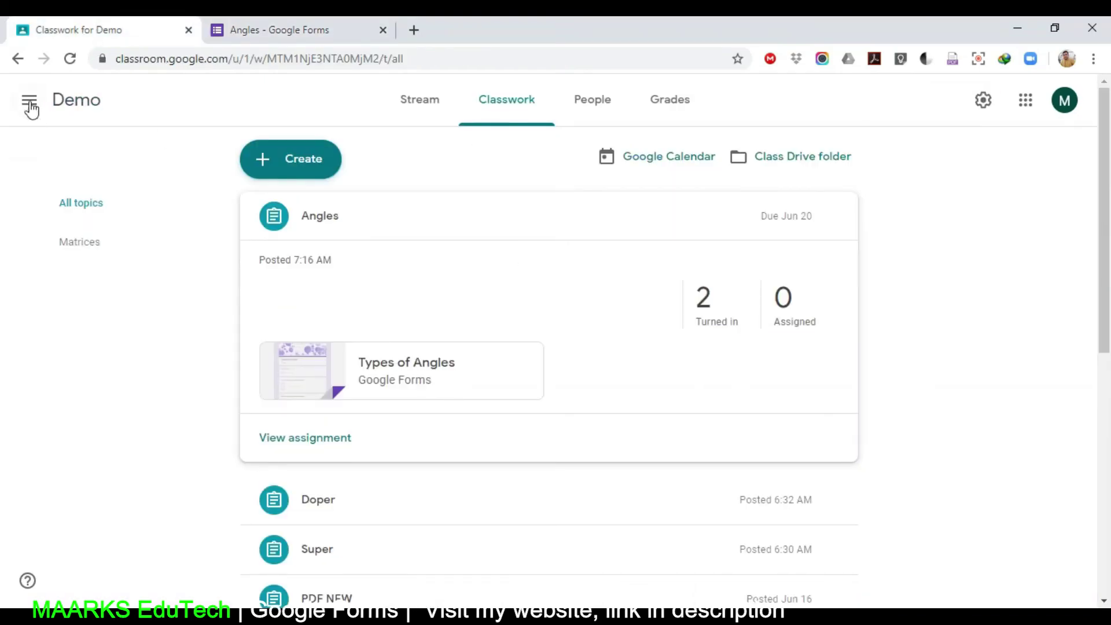
Grade the two Angles submissions 2 and 4 and return the work to both students
left_click(329, 445)
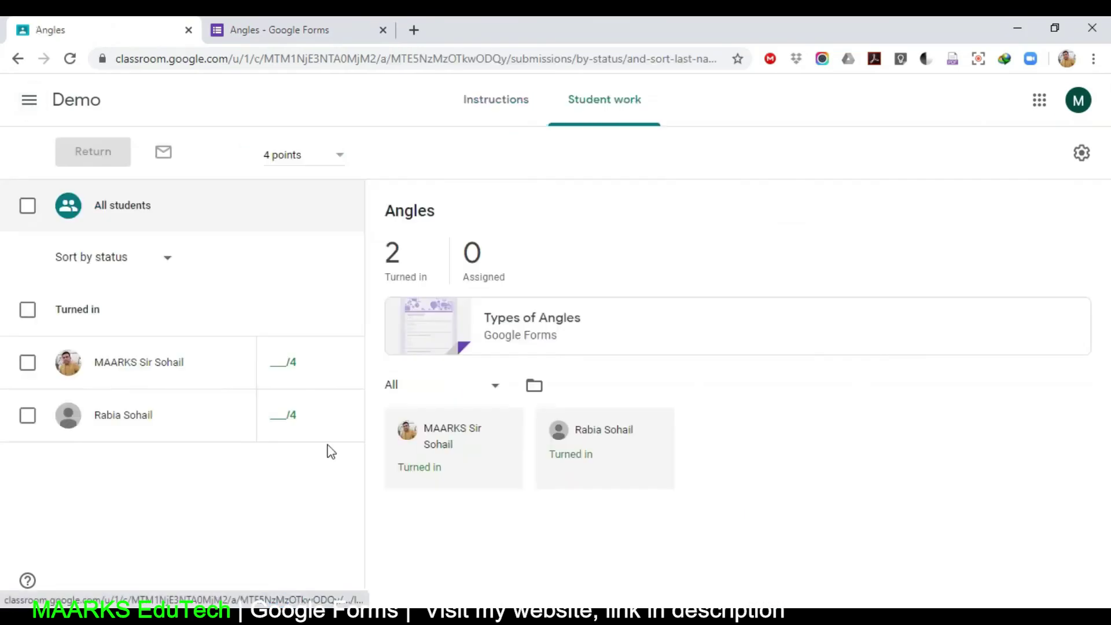
left_click(278, 366)
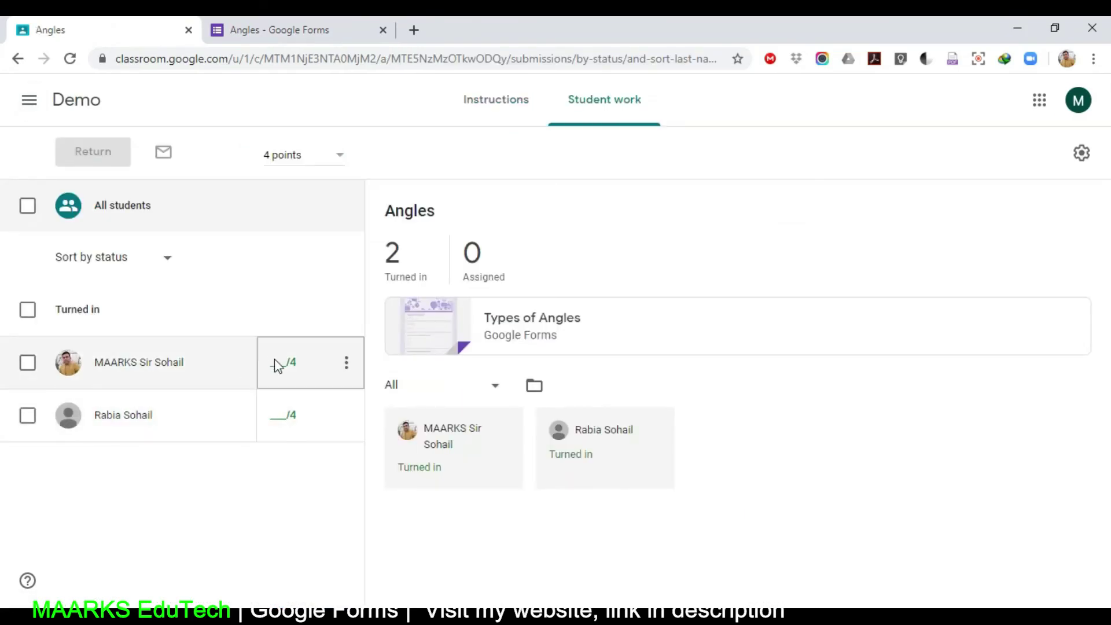
type("2")
left_click(280, 424)
type("4")
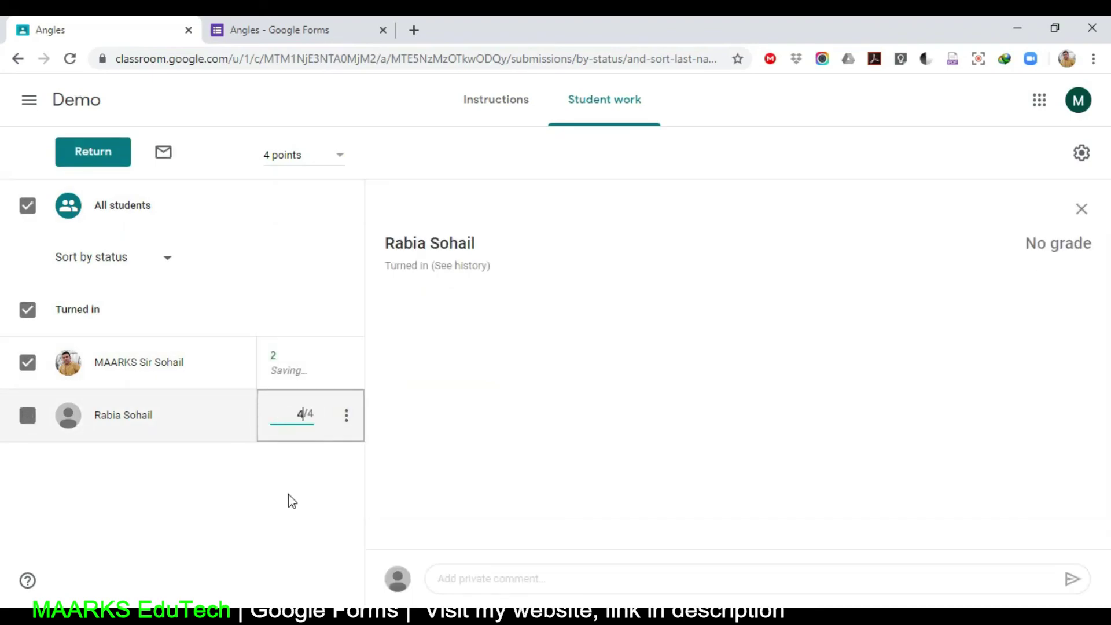
left_click(104, 156)
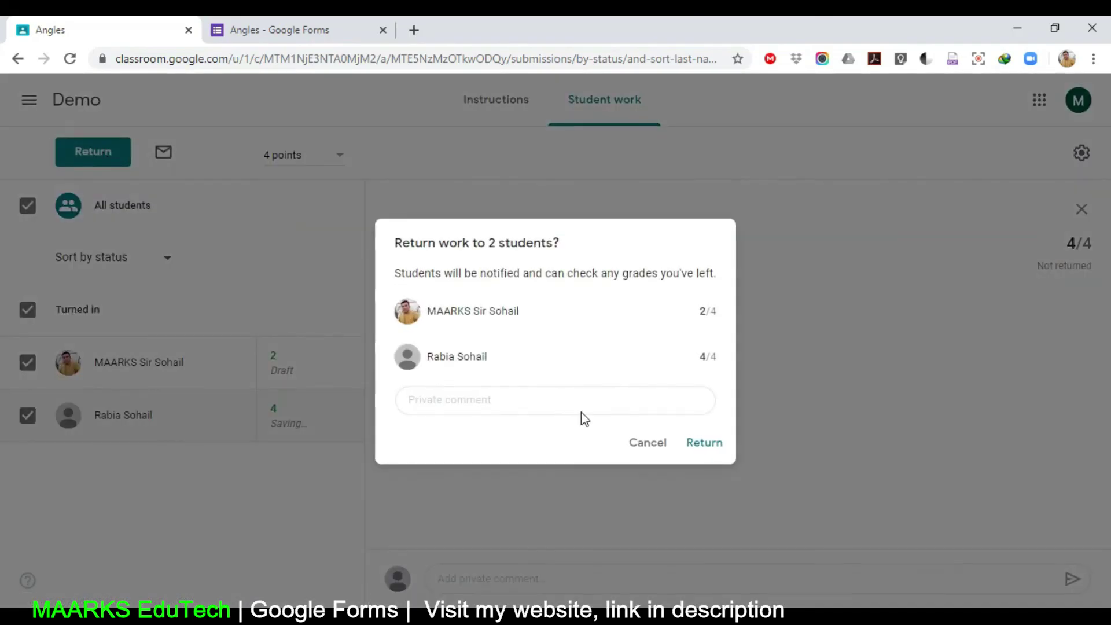
left_click(702, 449)
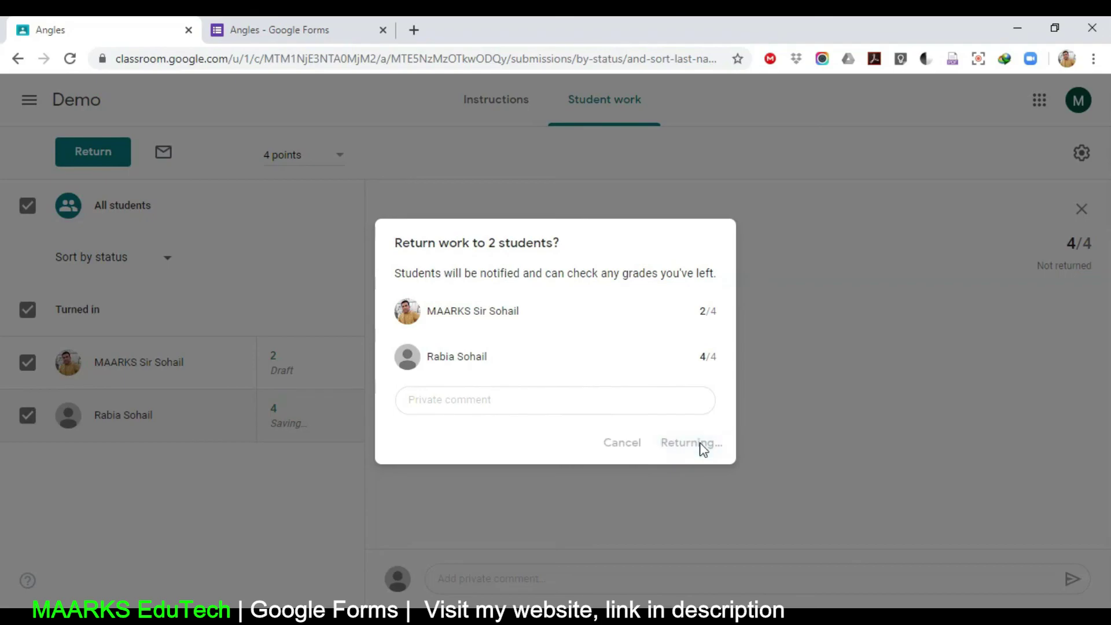